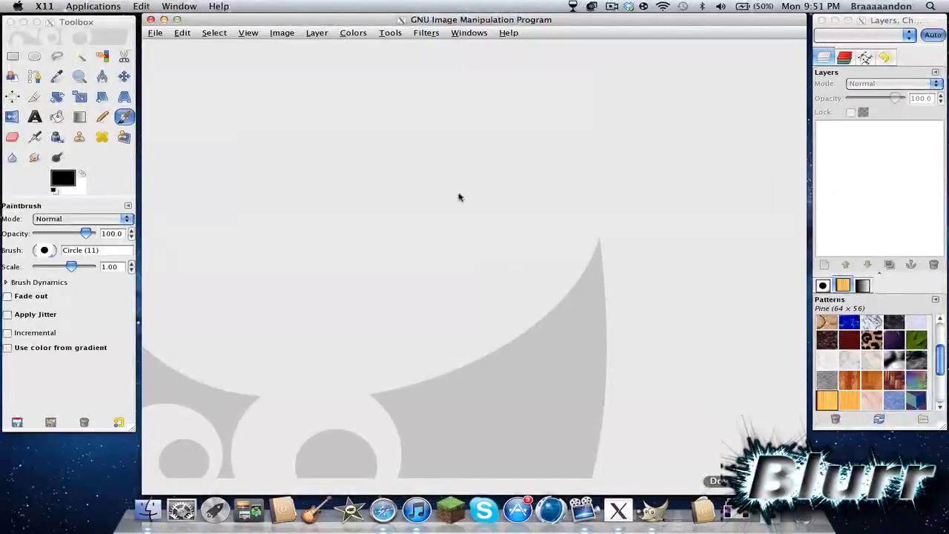
Step: Minimize the empty image window and cycle GIMP's windows to bring the main image window back
click(165, 19)
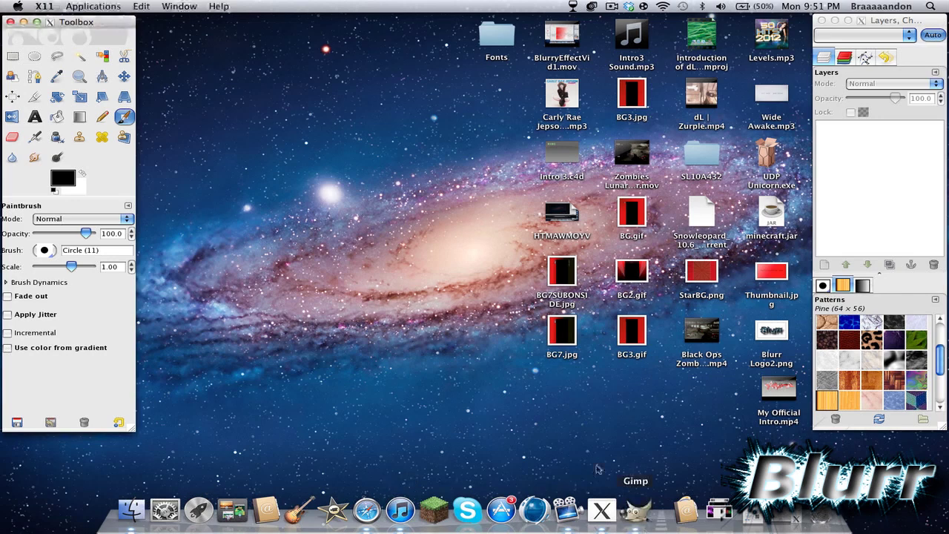
click(179, 6)
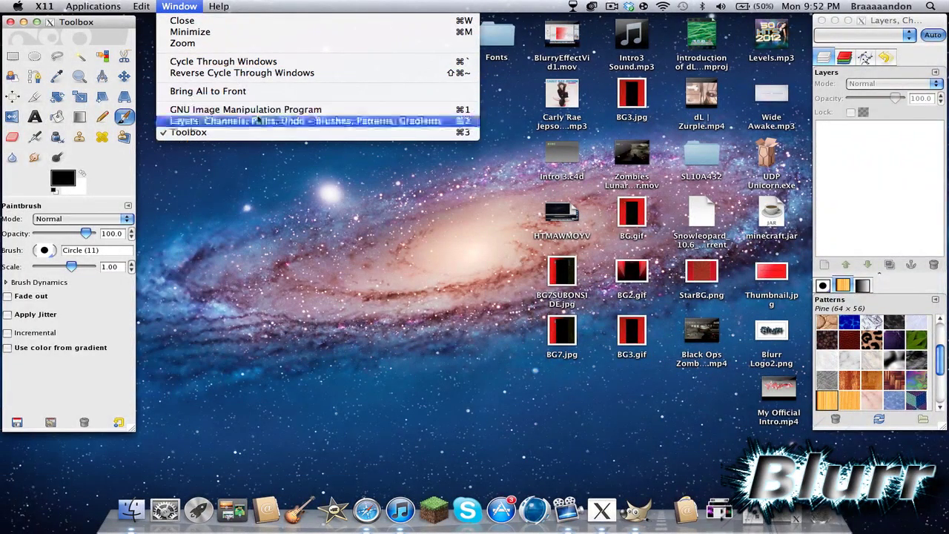
click(248, 121)
click(178, 6)
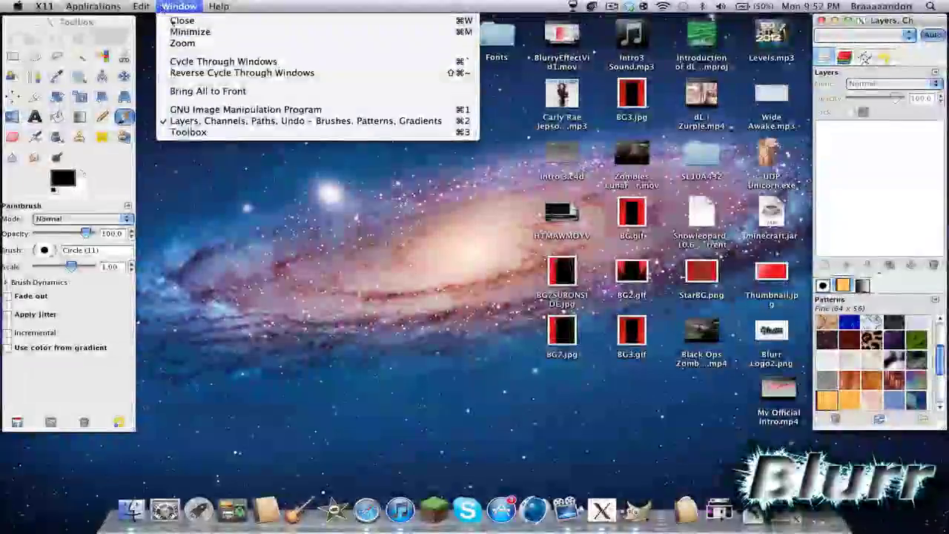
click(219, 92)
click(180, 6)
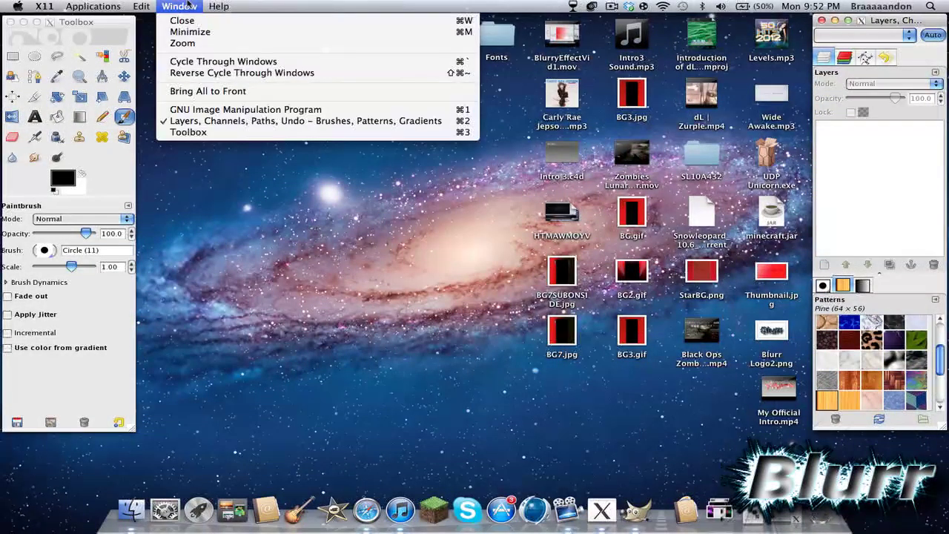
click(255, 110)
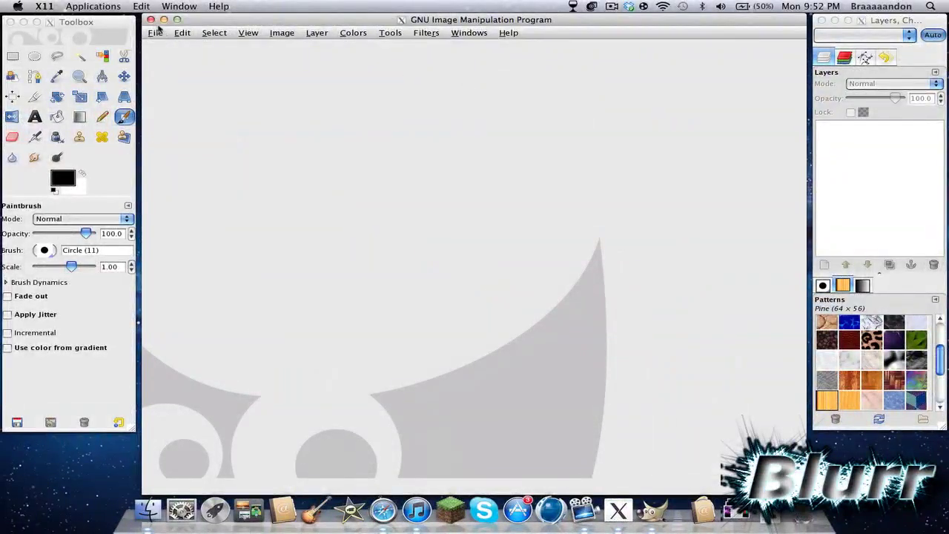
Step: Hide X11 from the Dock so the desktop with Outro.gif shows
right_click(665, 509)
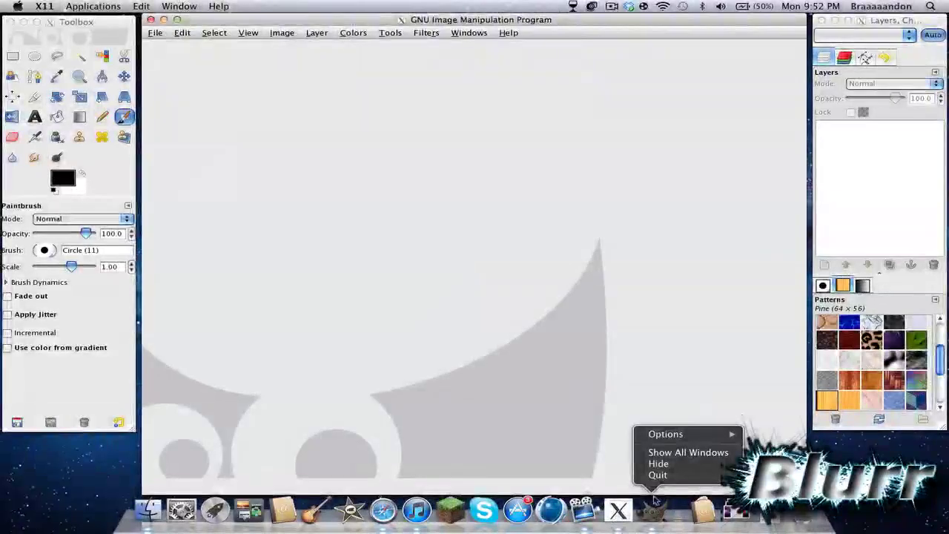
click(653, 472)
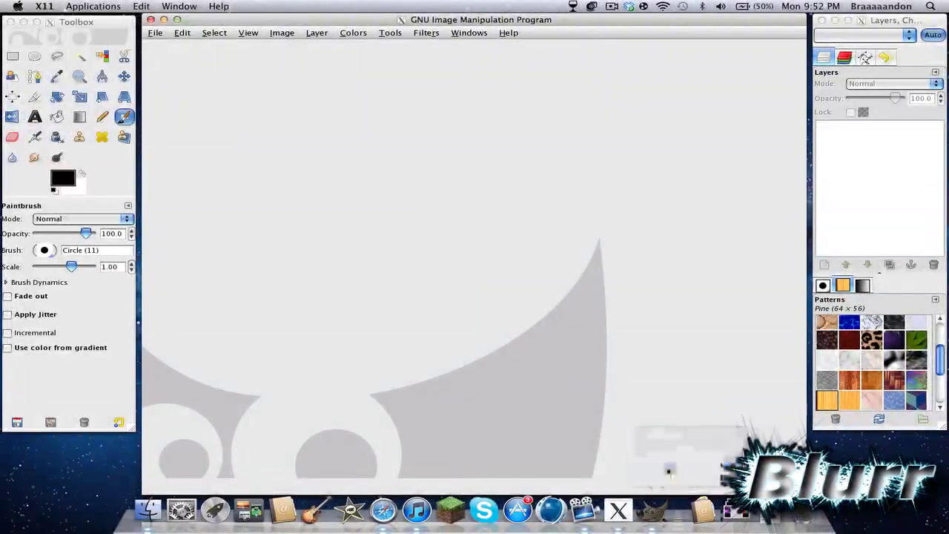
right_click(618, 510)
click(631, 465)
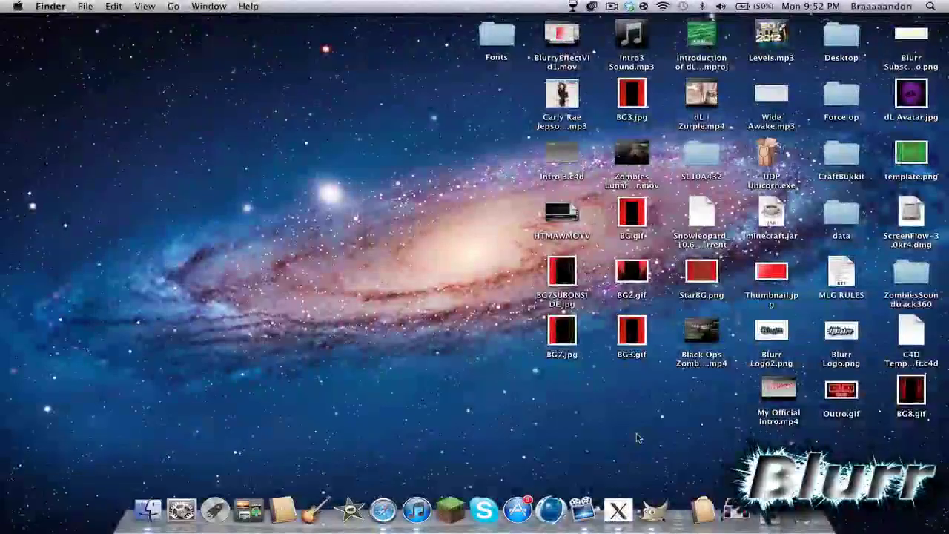
click(856, 387)
double_click(856, 387)
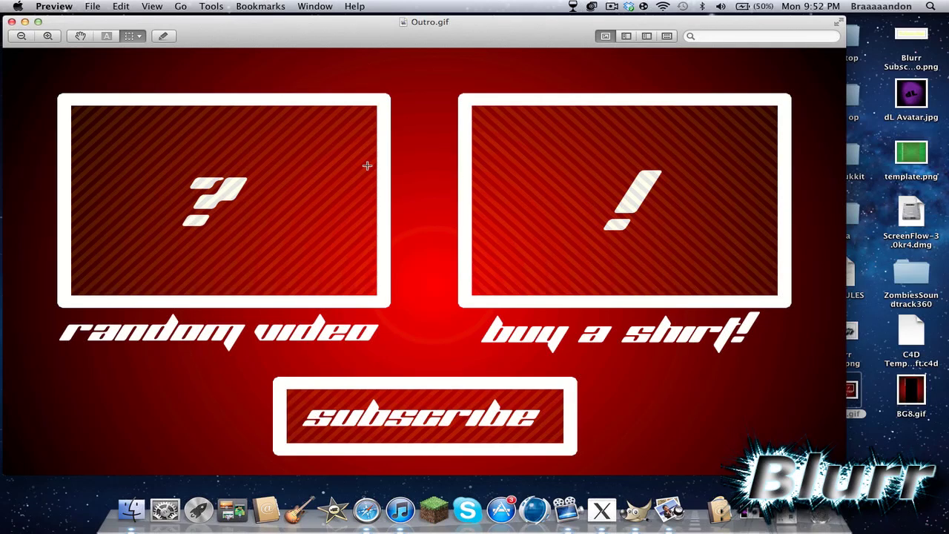
click(11, 22)
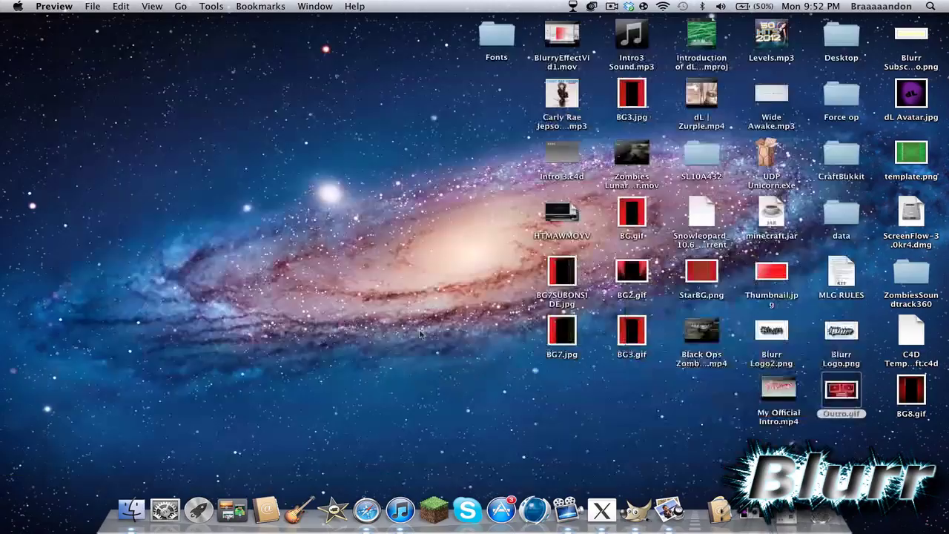
Step: Return to GIMP and create a new 1280×720 image, Untitled-1, via File > New
click(635, 510)
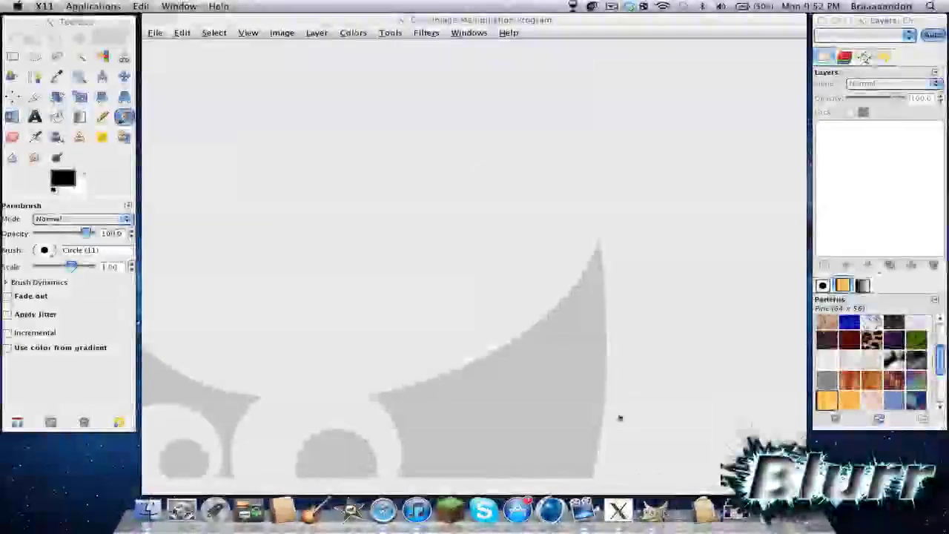
click(155, 33)
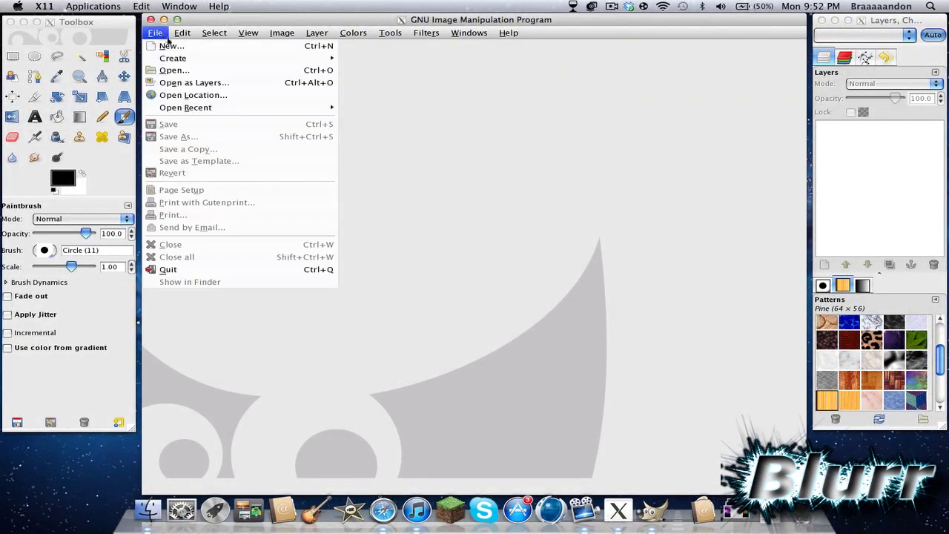
click(175, 47)
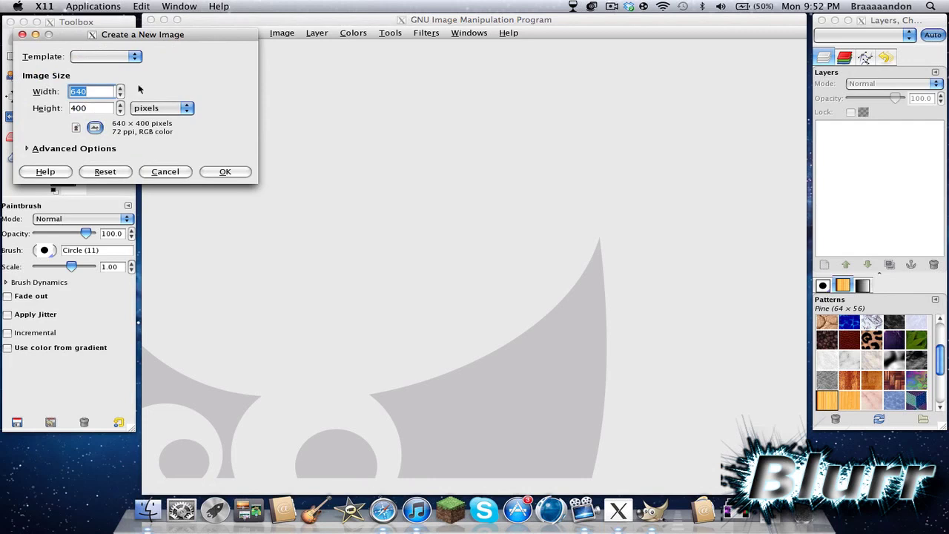
key(Tab)
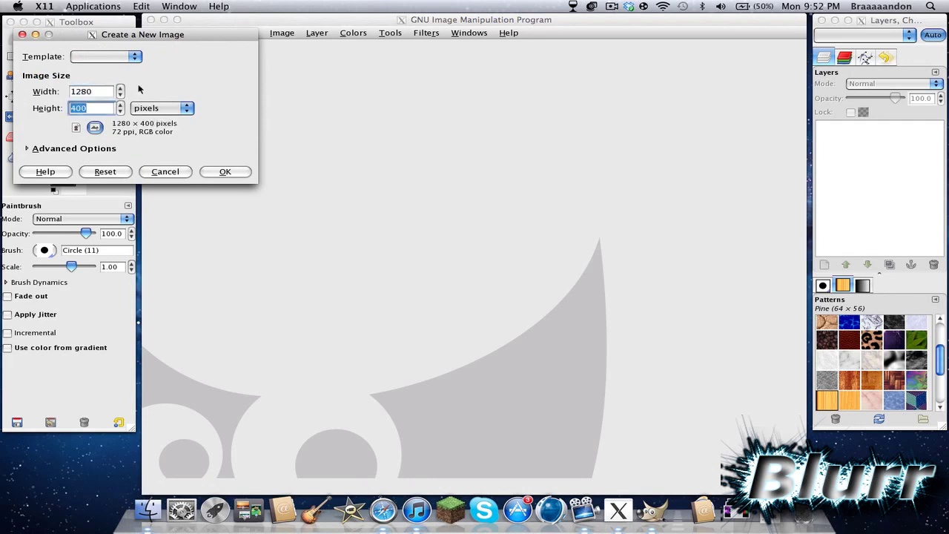
text(720)
click(219, 171)
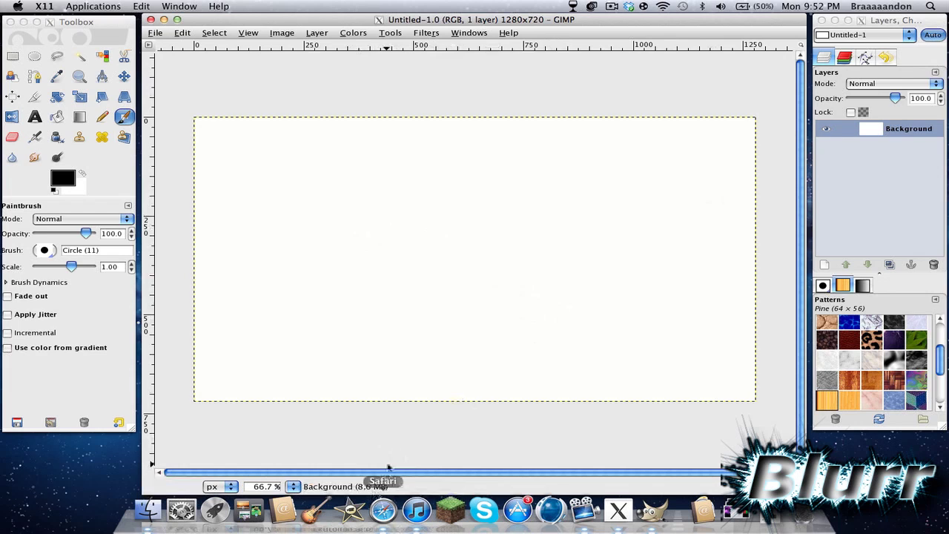
Step: With the Blend tool, set a pure red foreground over black, discarding a trial linear gradient
click(82, 116)
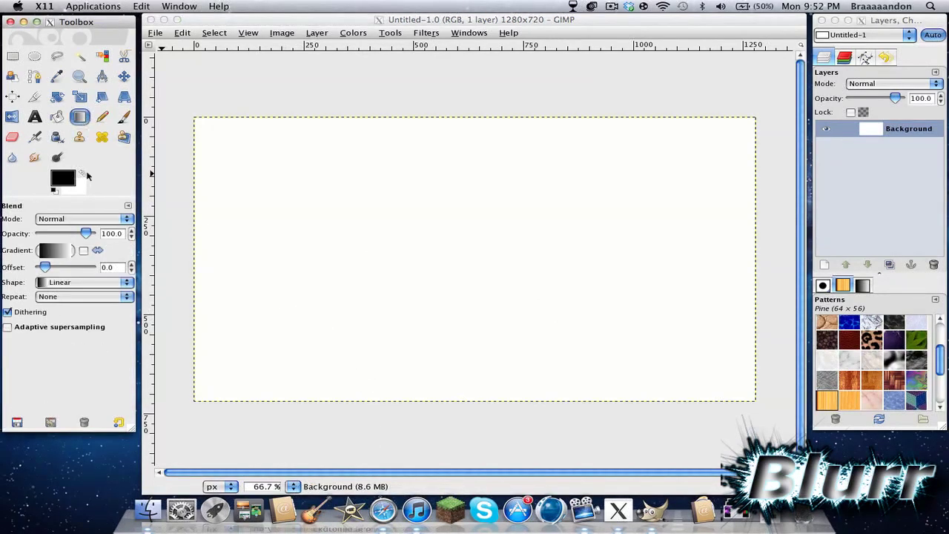
click(81, 175)
click(69, 179)
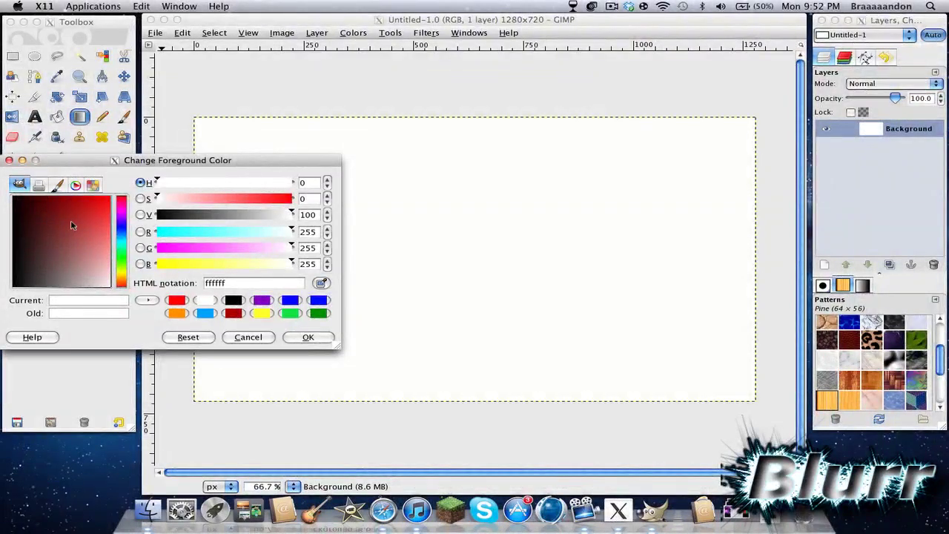
click(177, 299)
click(309, 339)
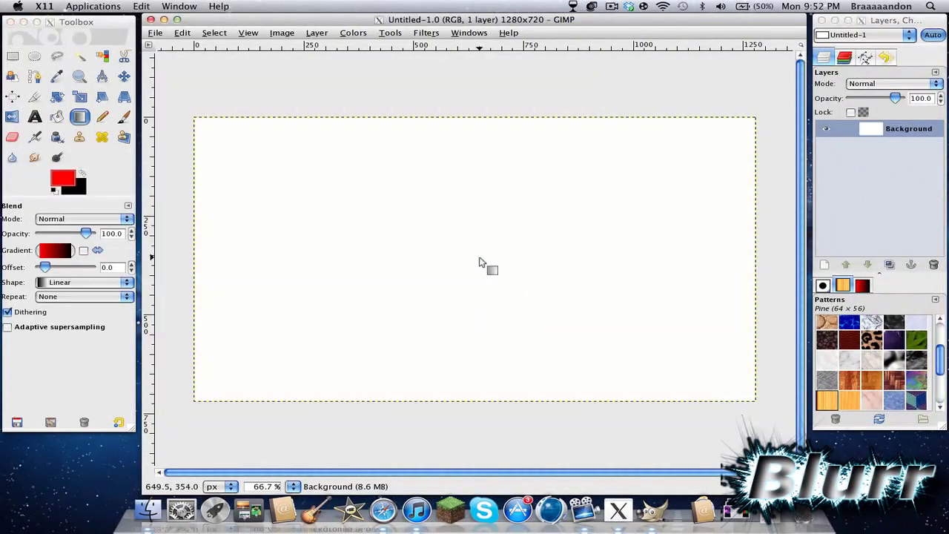
drag(481, 259, 197, 125)
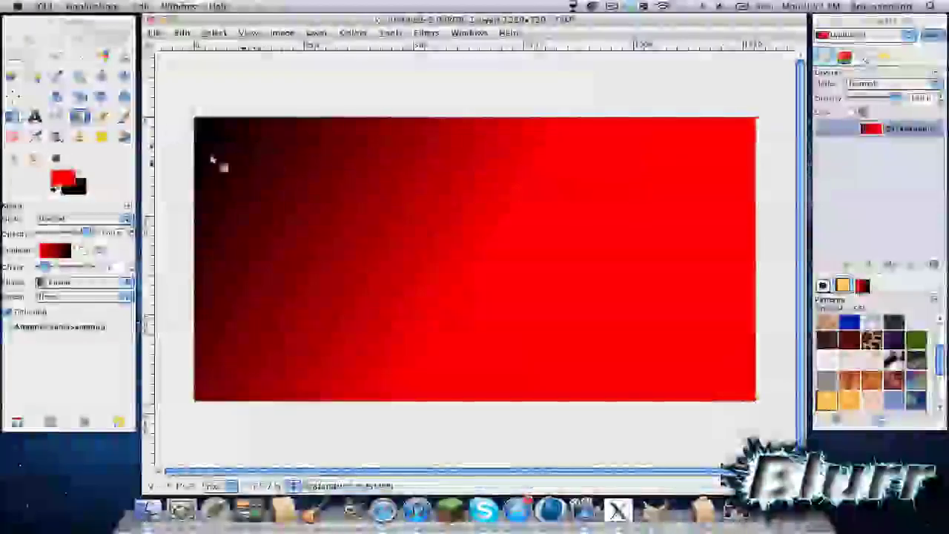
key(ctrl+z)
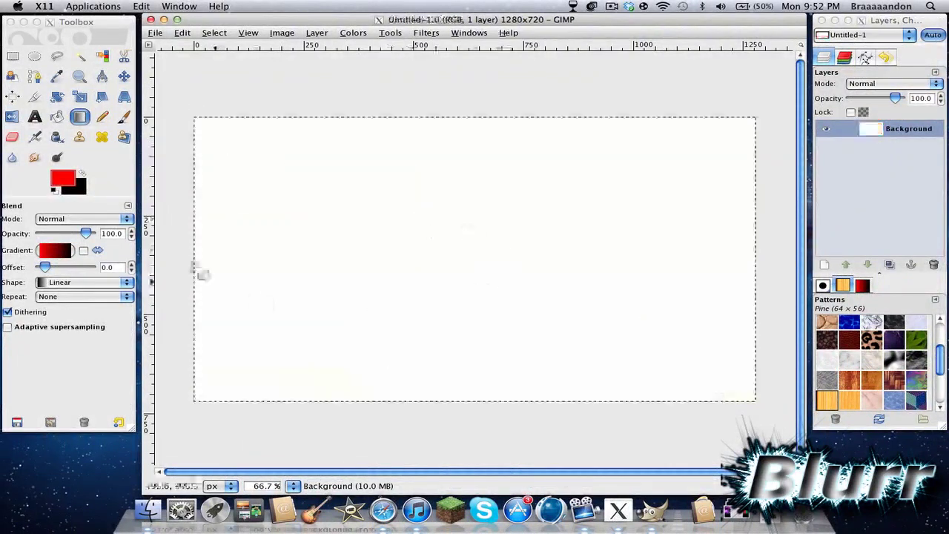
Step: Draw a radial red-to-black gradient outward from the canvas centre
click(83, 283)
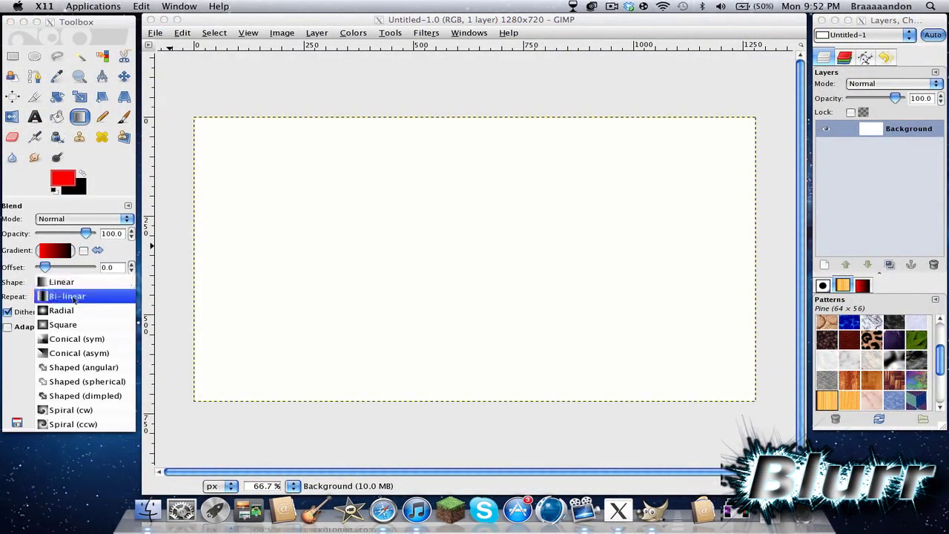
click(74, 316)
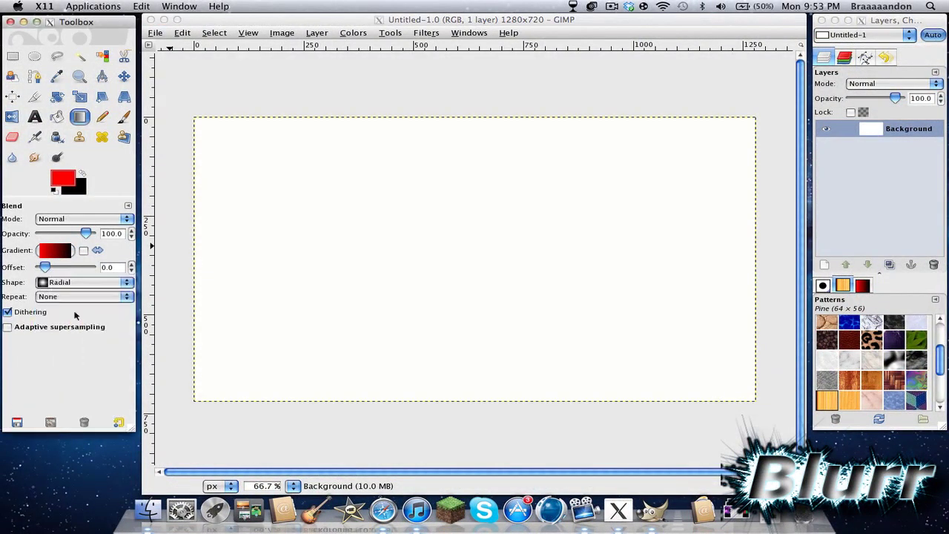
click(485, 261)
drag(485, 261, 207, 130)
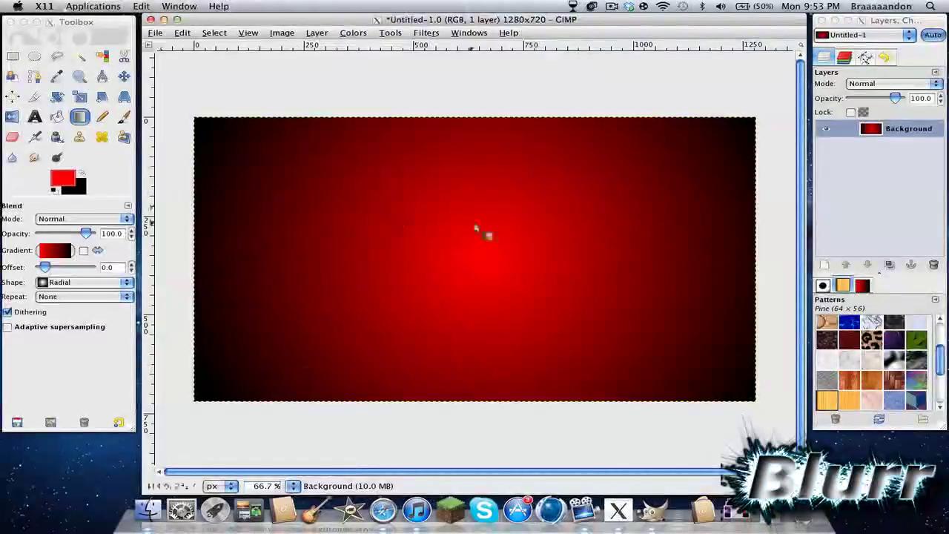
click(13, 56)
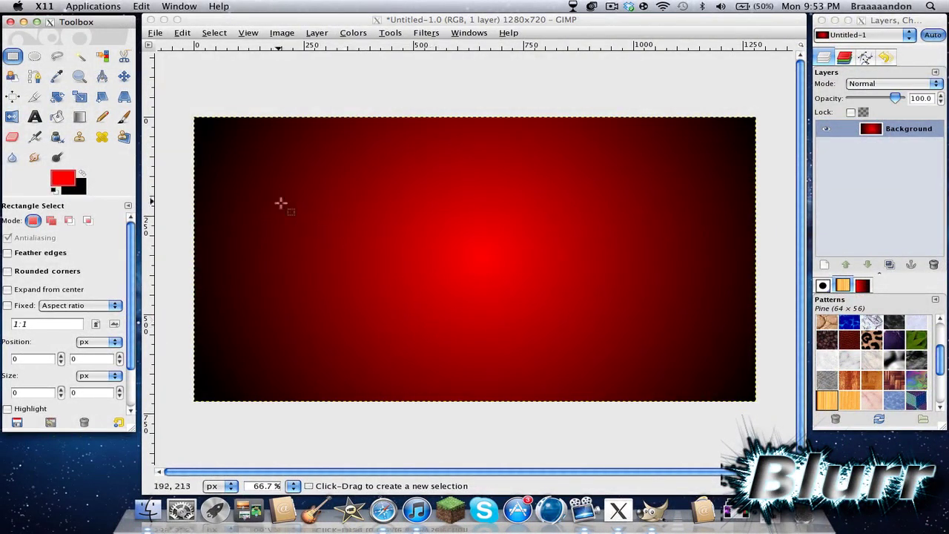
Step: Select a 564×348 box in the upper-left and add a transparent layer named Box1
click(259, 163)
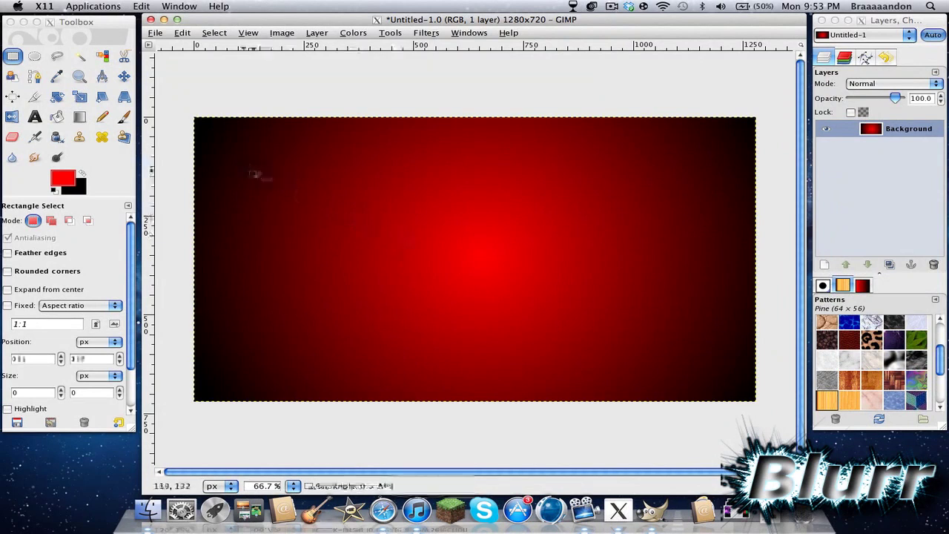
drag(242, 165, 490, 301)
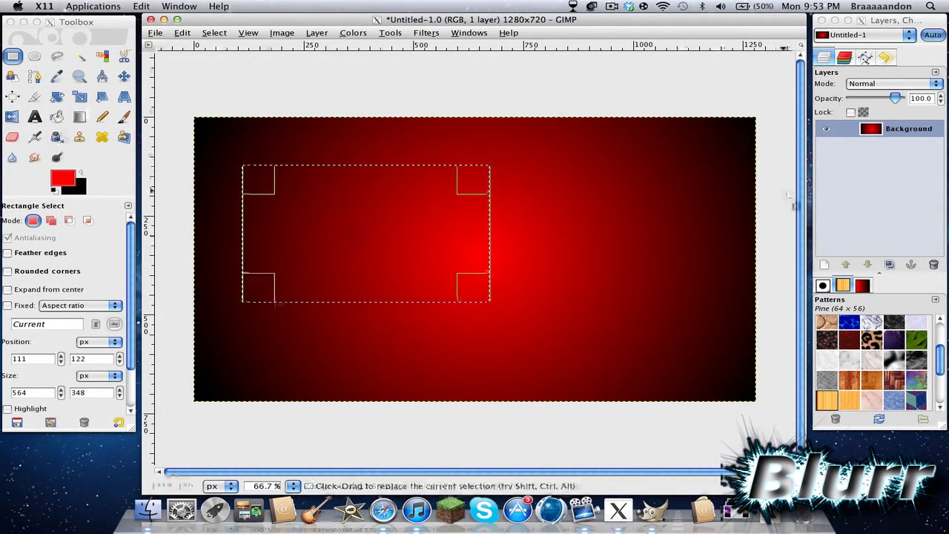
click(824, 264)
click(824, 265)
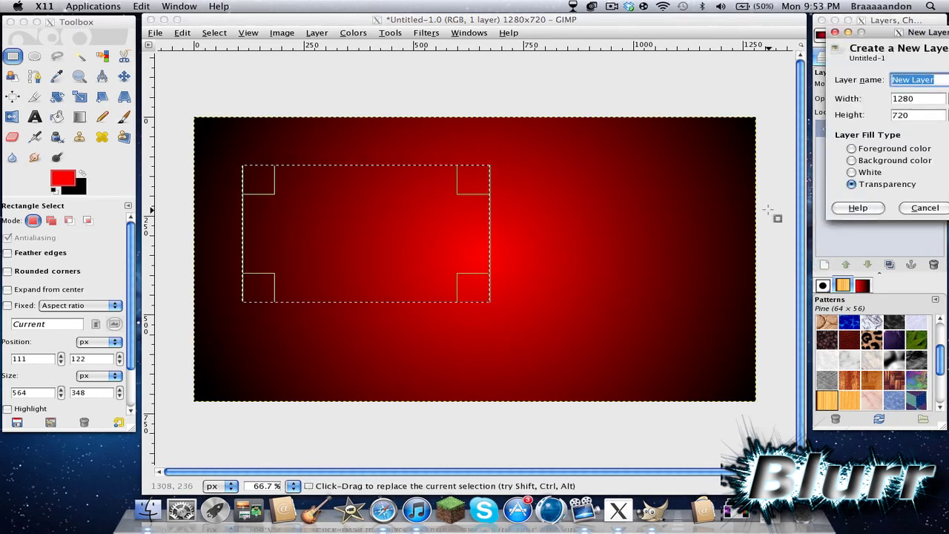
key(Return)
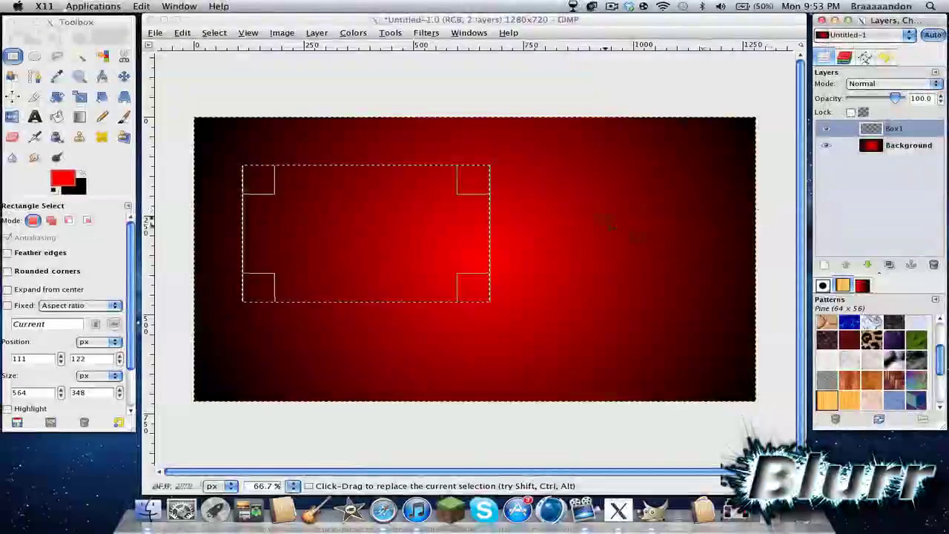
Step: Bucket-fill the rectangle with the yellow-black Warning! pattern
click(57, 117)
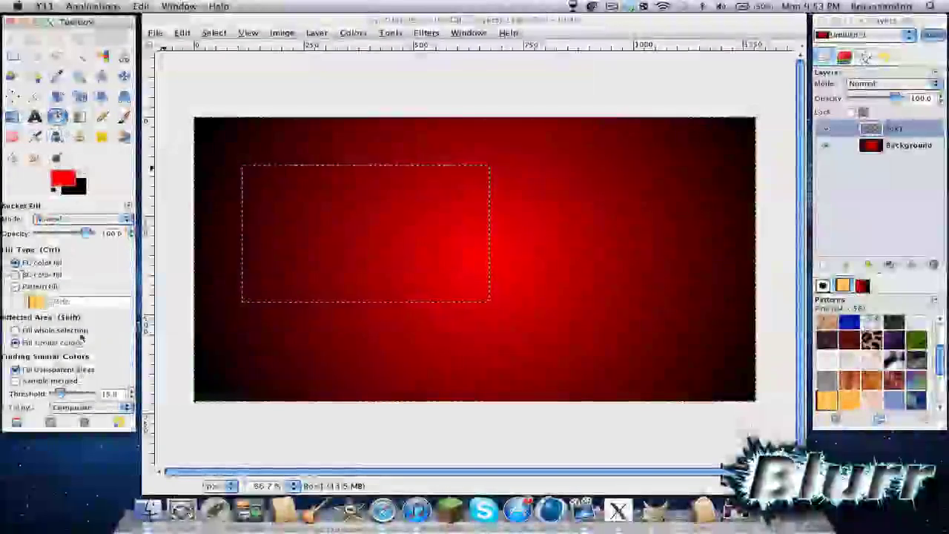
click(25, 288)
click(36, 301)
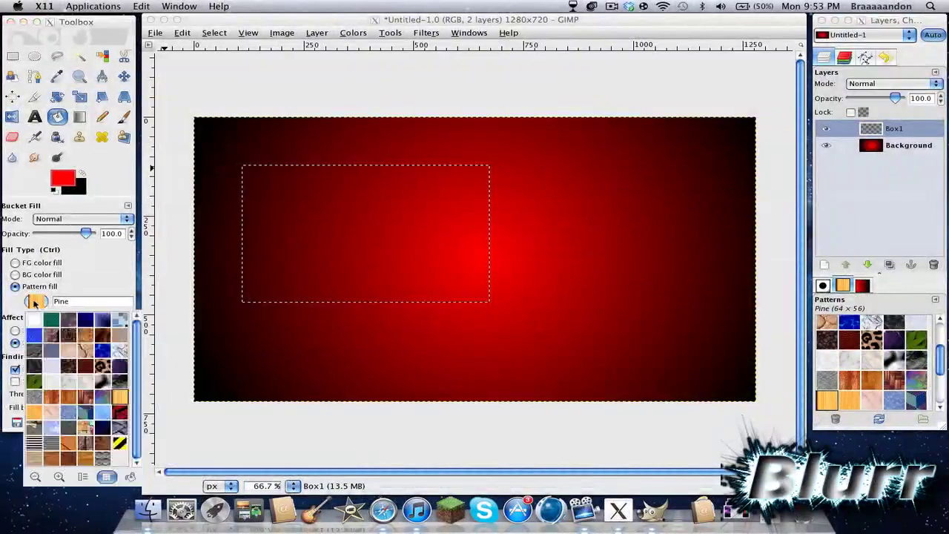
click(120, 450)
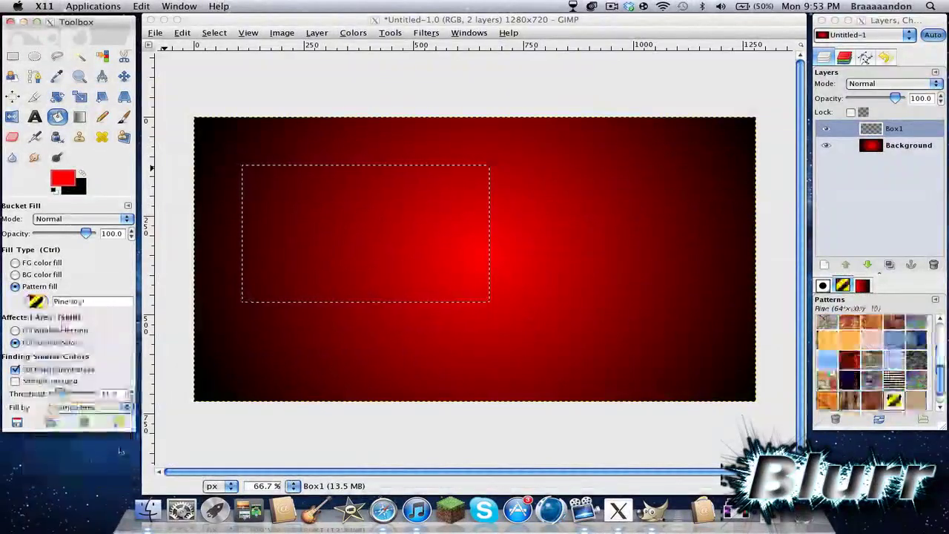
click(272, 237)
click(266, 235)
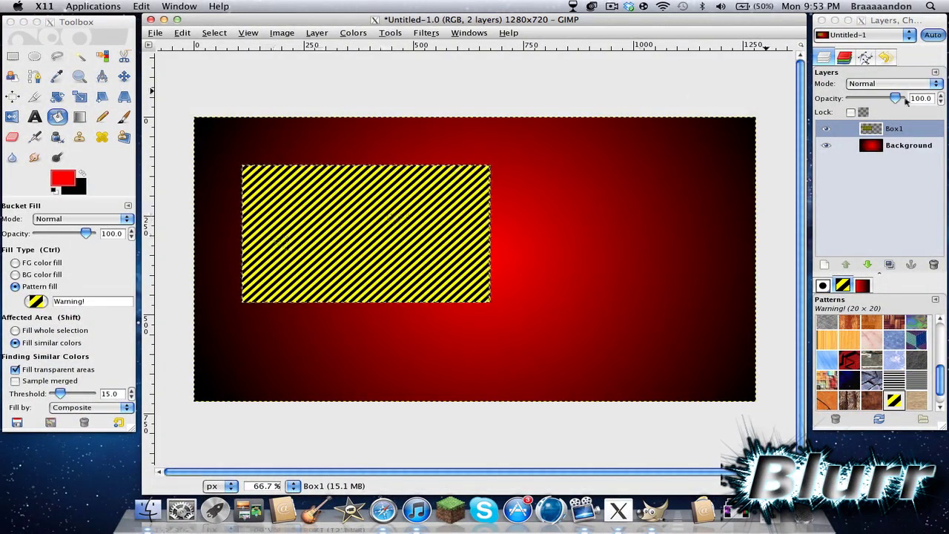
Step: Set the Box1 layer opacity to 10
click(922, 100)
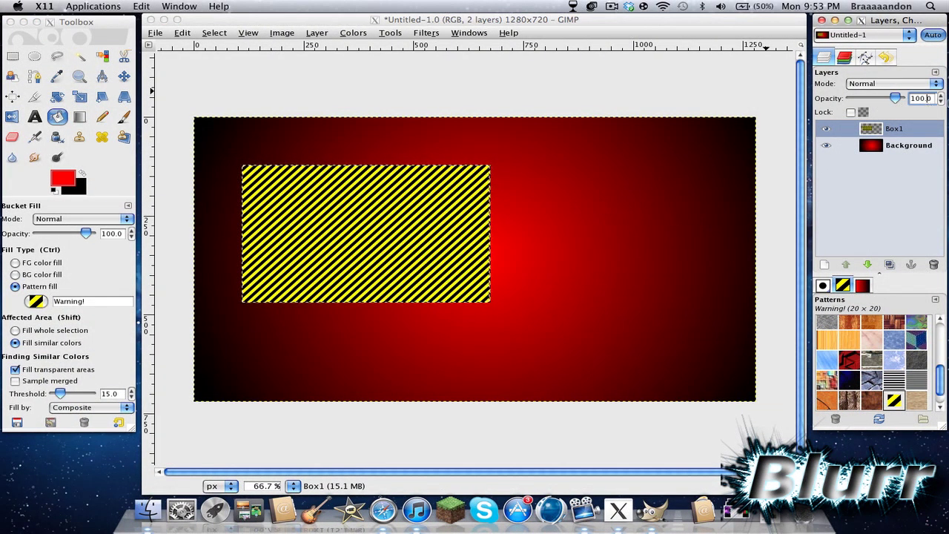
key(BackSpace)
key(Return)
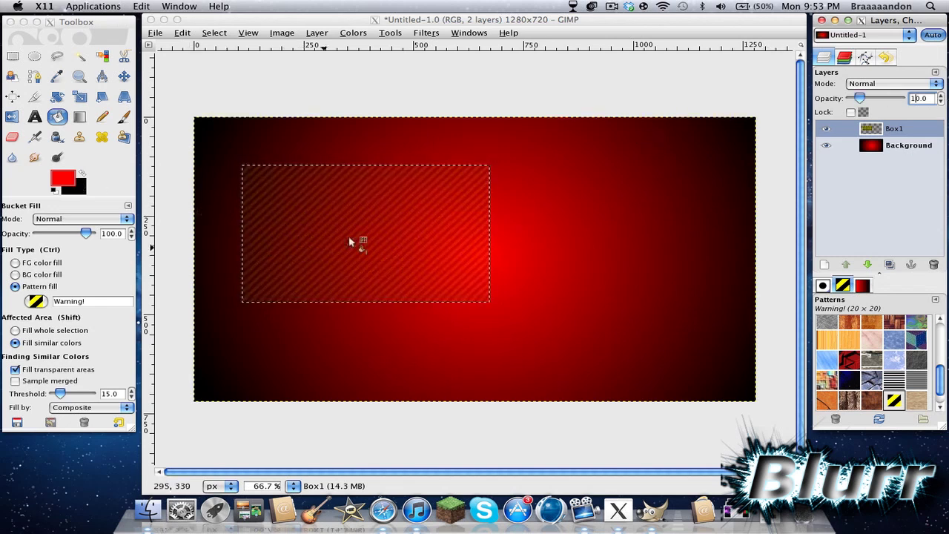
click(484, 169)
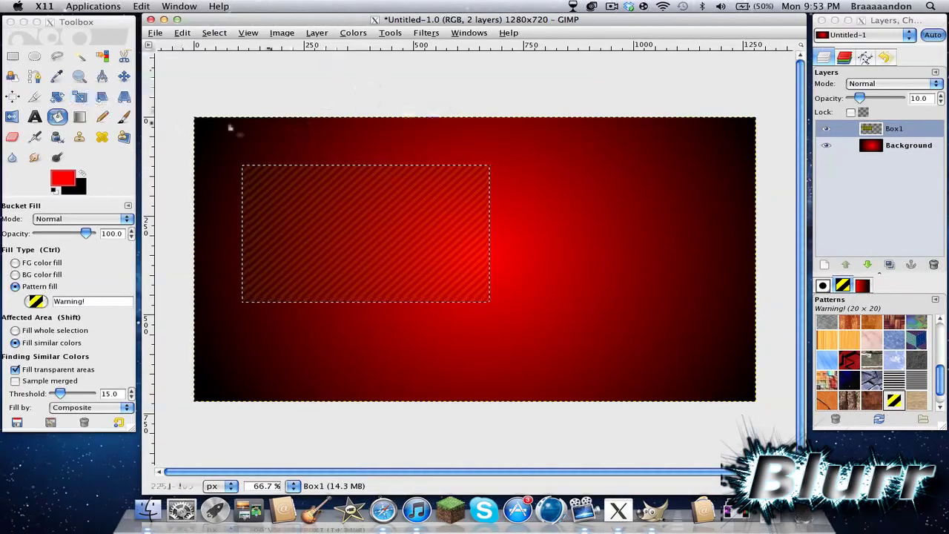
click(224, 34)
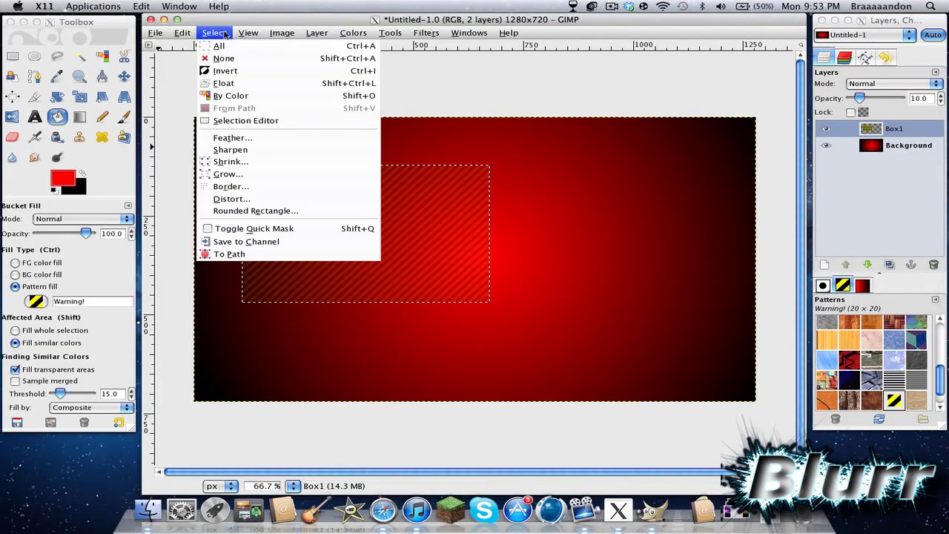
Step: Turn the selection into a 7-pixel border and add a new Border1 layer
click(245, 187)
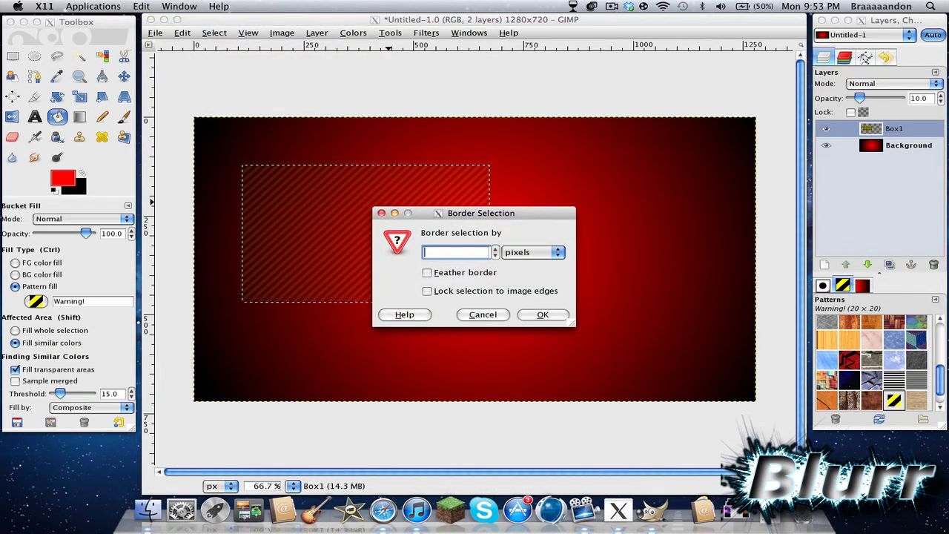
text(7)
key(Return)
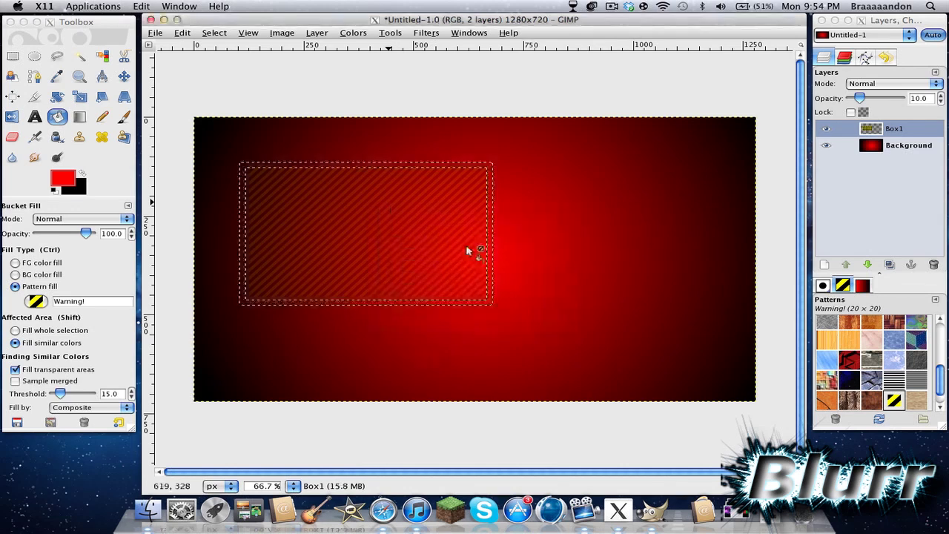
click(824, 264)
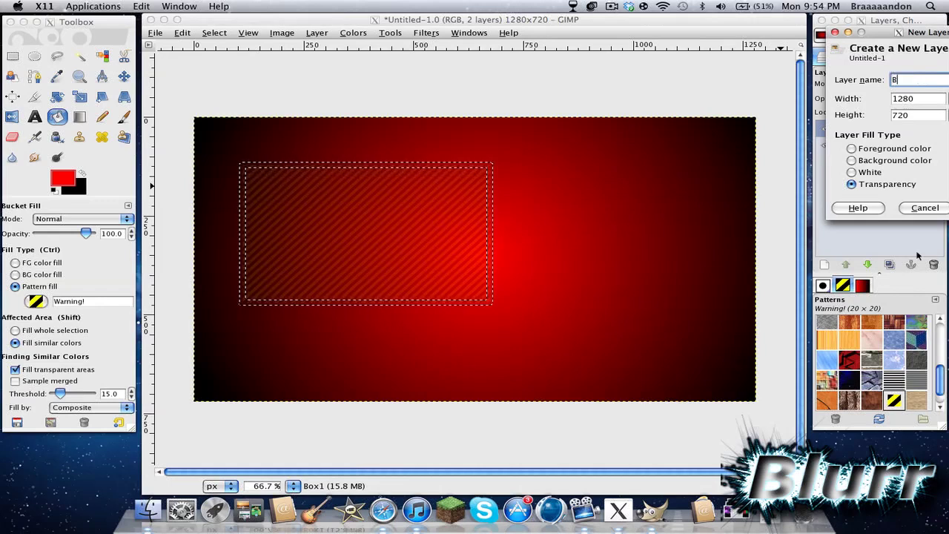
key(Return)
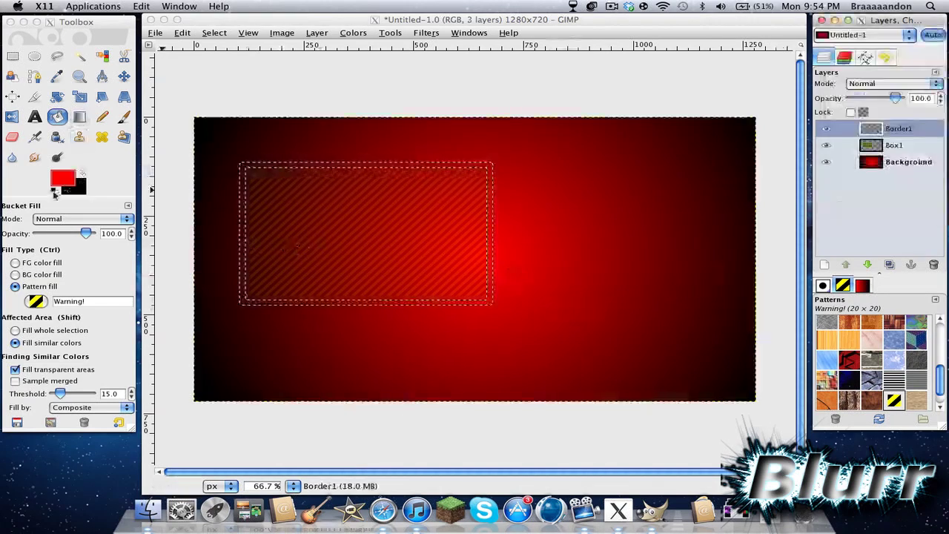
Step: Make white the foreground colour, undoing an accidental Warning! pattern border fill
click(54, 193)
click(54, 191)
click(81, 174)
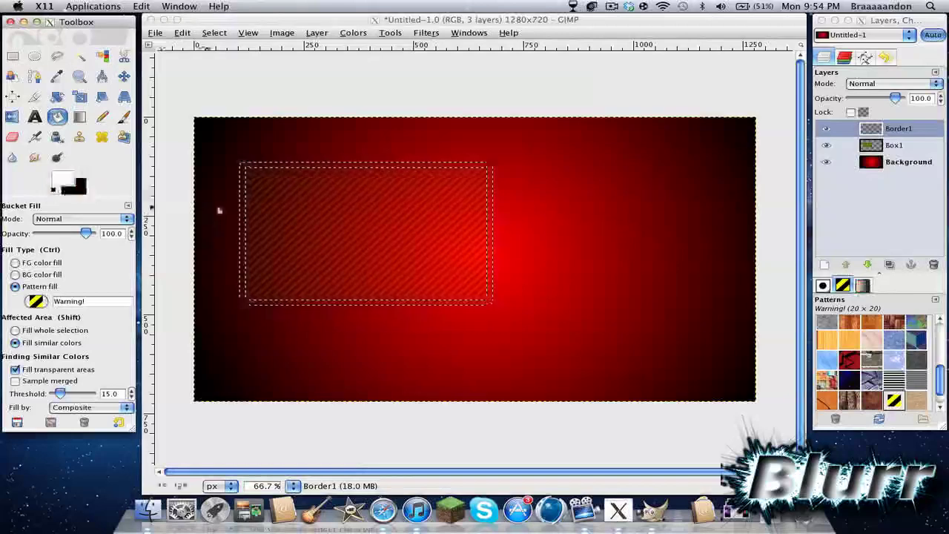
click(246, 210)
click(250, 207)
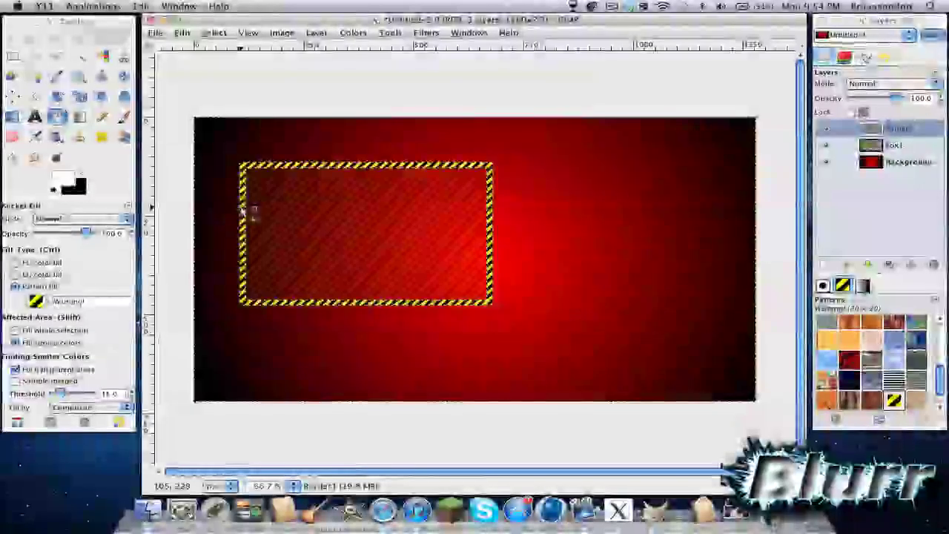
key(ctrl+z)
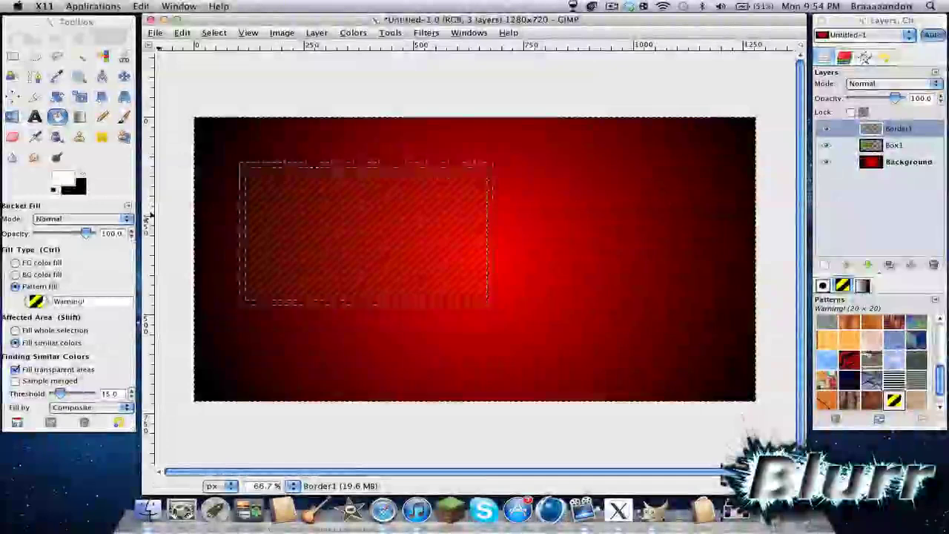
Step: Fill the border with solid white foreground colour and set the selection to None
click(18, 262)
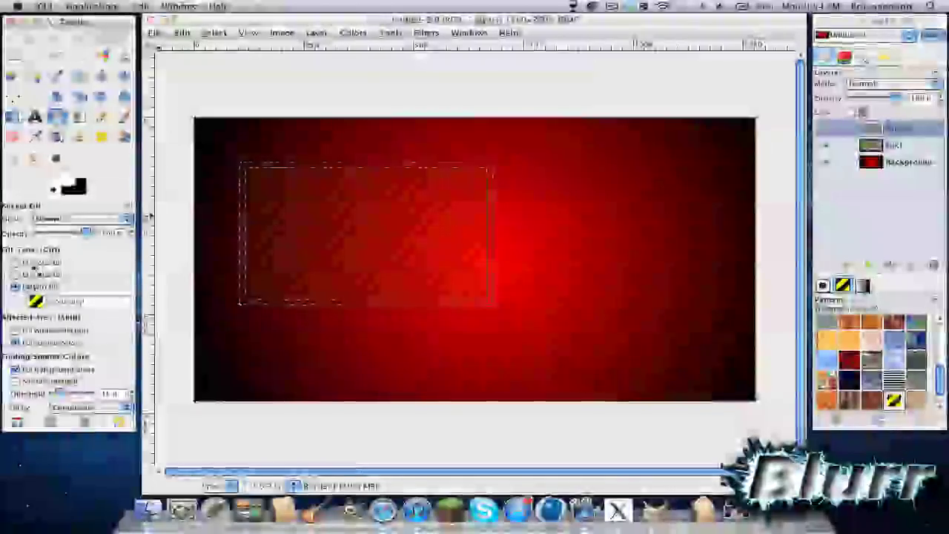
click(250, 234)
click(250, 234)
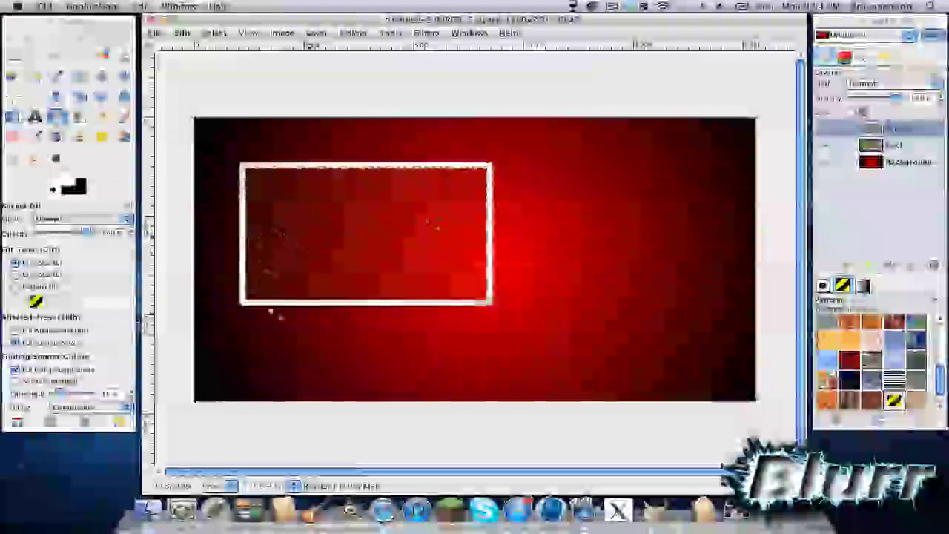
click(214, 32)
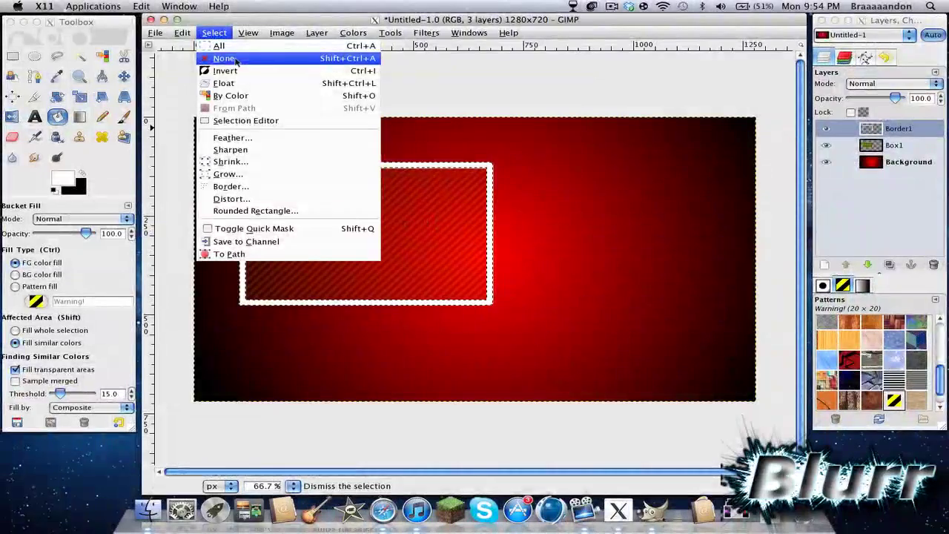
click(229, 58)
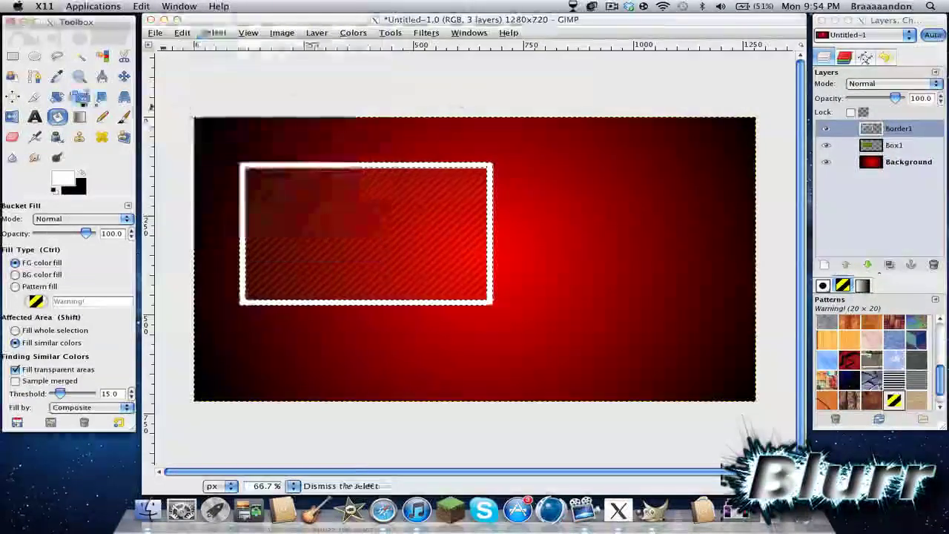
Step: Scale the Border1 layer and its floating selection, then anchor it with Ctrl+H
key(shift+t)
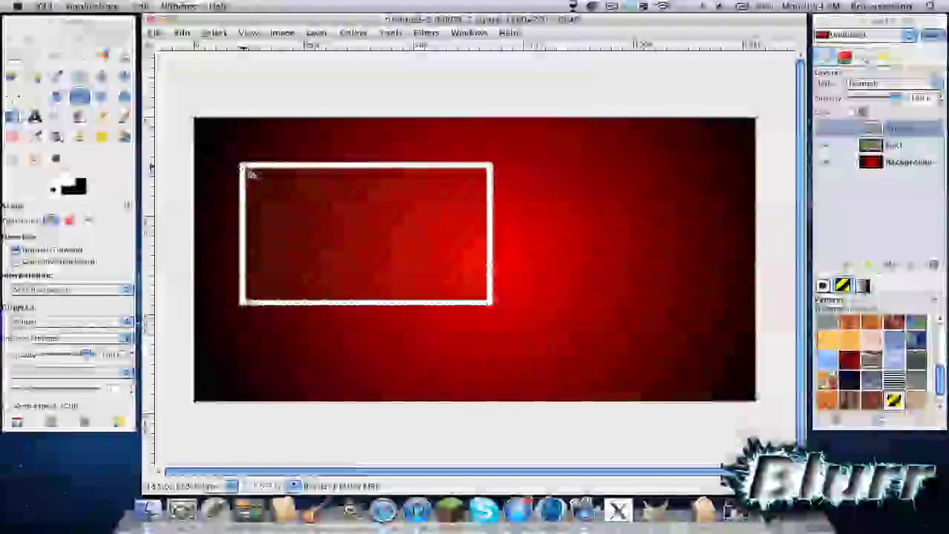
mouse_move(251, 175)
mouse_down()
mouse_move(276, 200)
mouse_move(249, 171)
mouse_move(323, 196)
mouse_move(303, 200)
mouse_move(259, 180)
mouse_up()
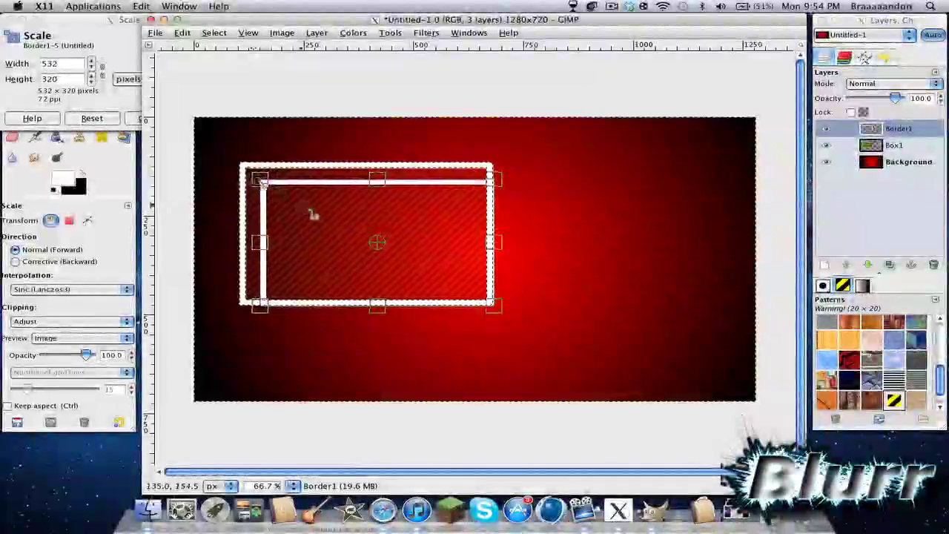
click(130, 111)
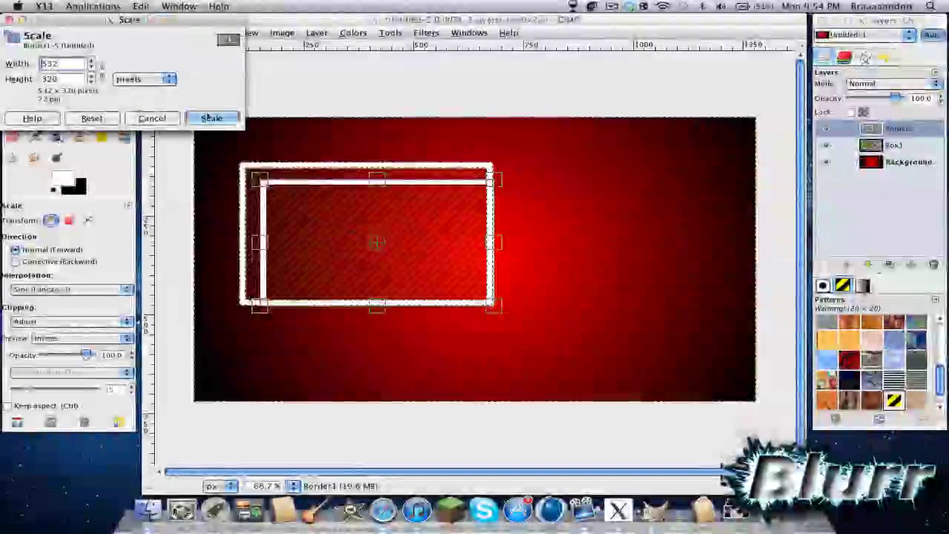
click(211, 117)
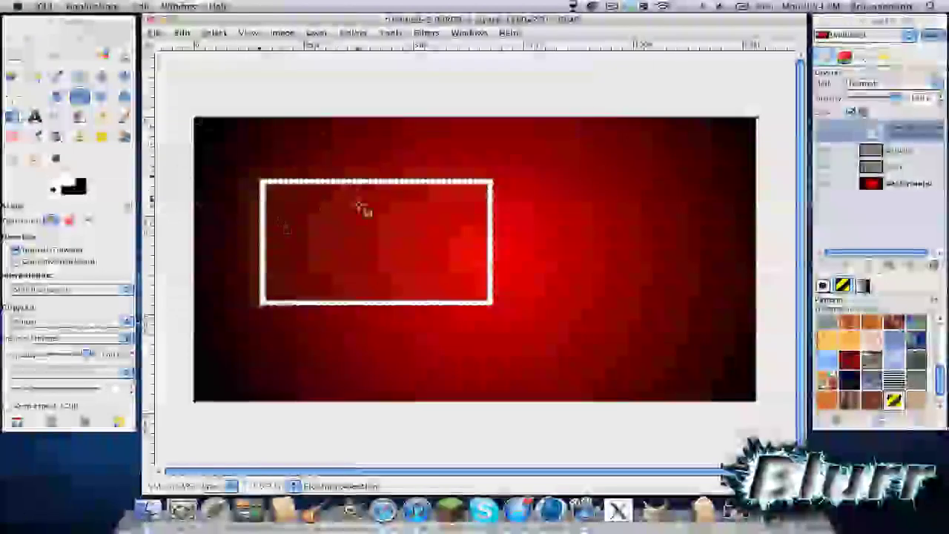
click(371, 249)
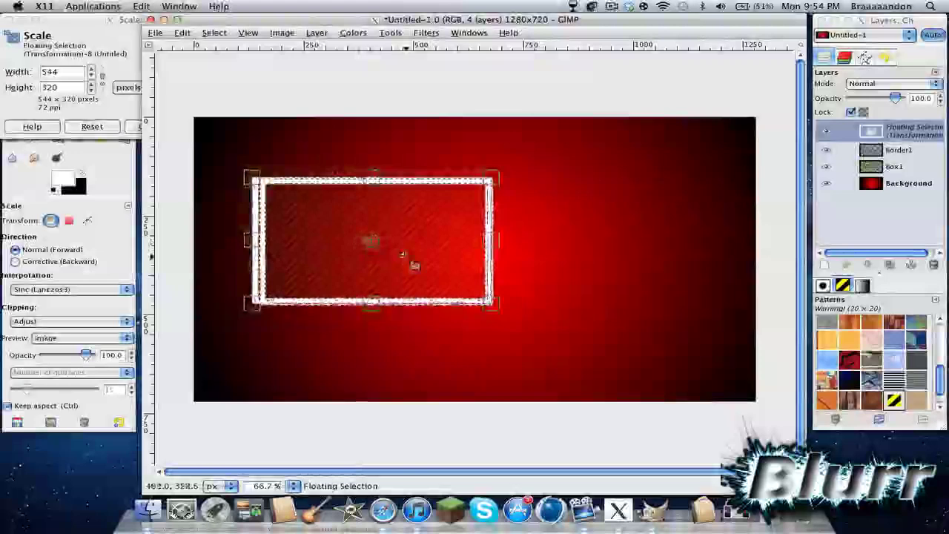
key(Return)
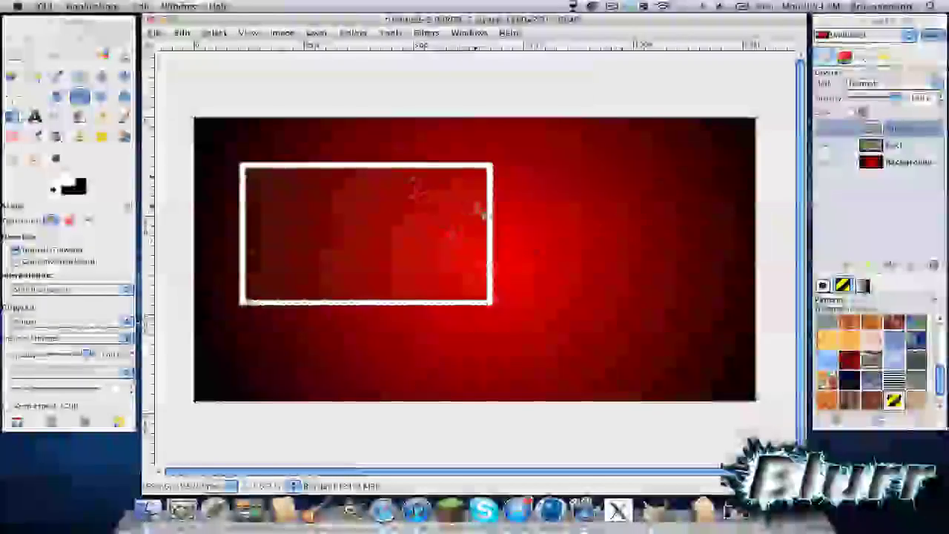
key(ctrl+h)
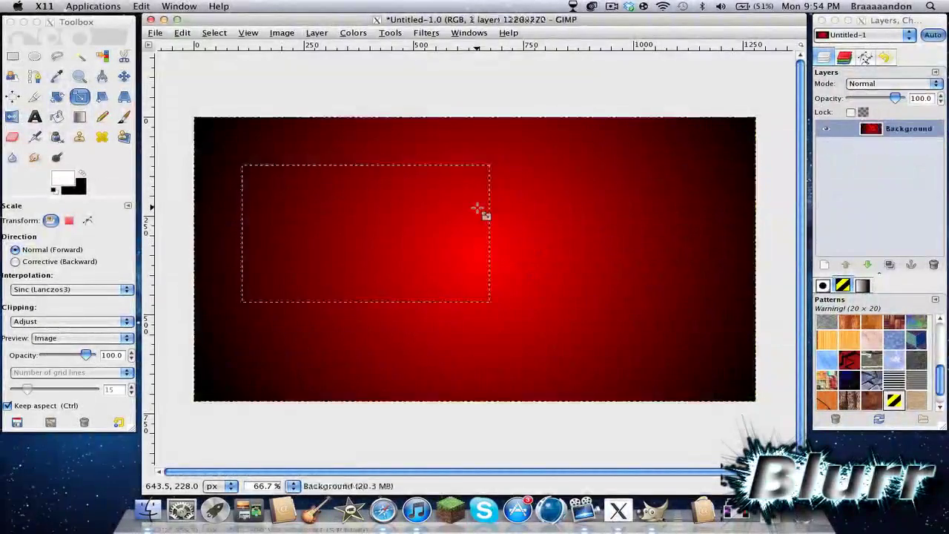
Step: Deselect everything and duplicate the Box1 layer
key(ctrl+shift+a)
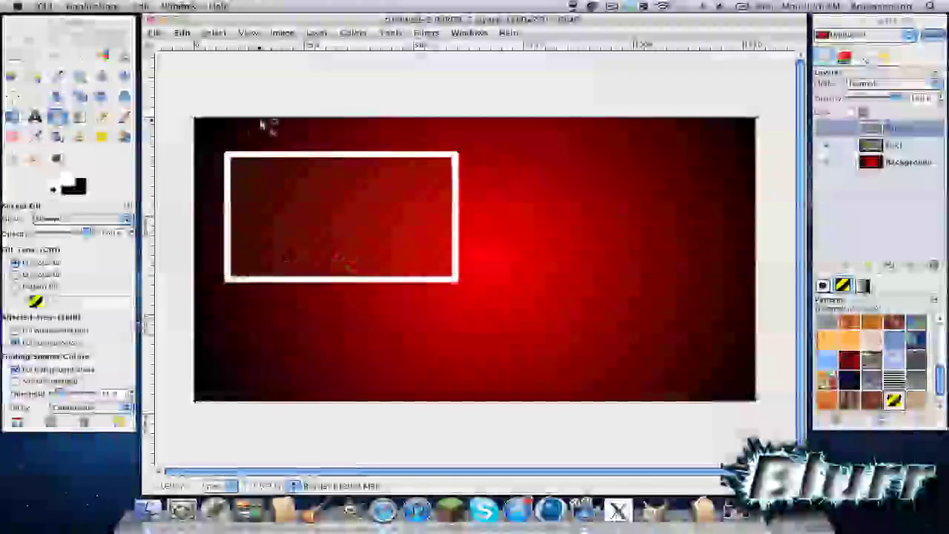
click(214, 32)
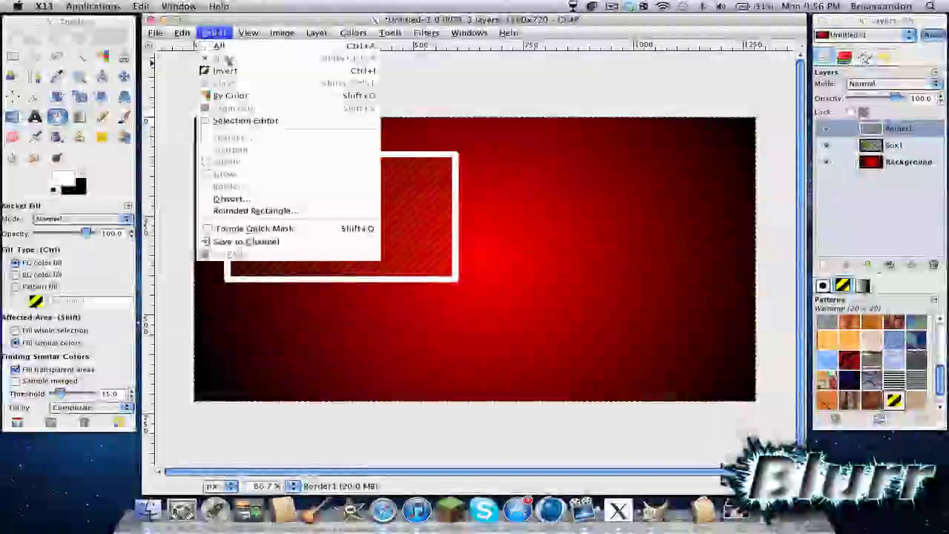
click(432, 78)
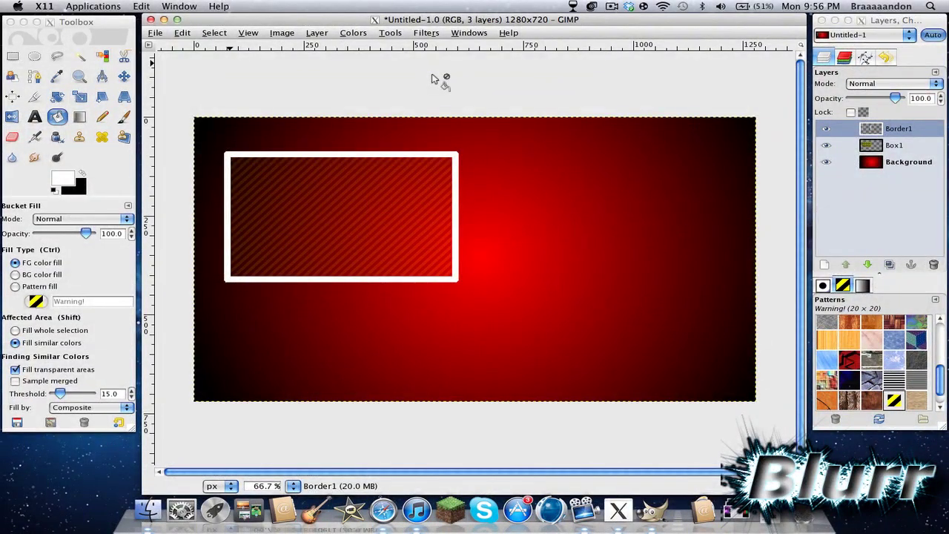
click(895, 144)
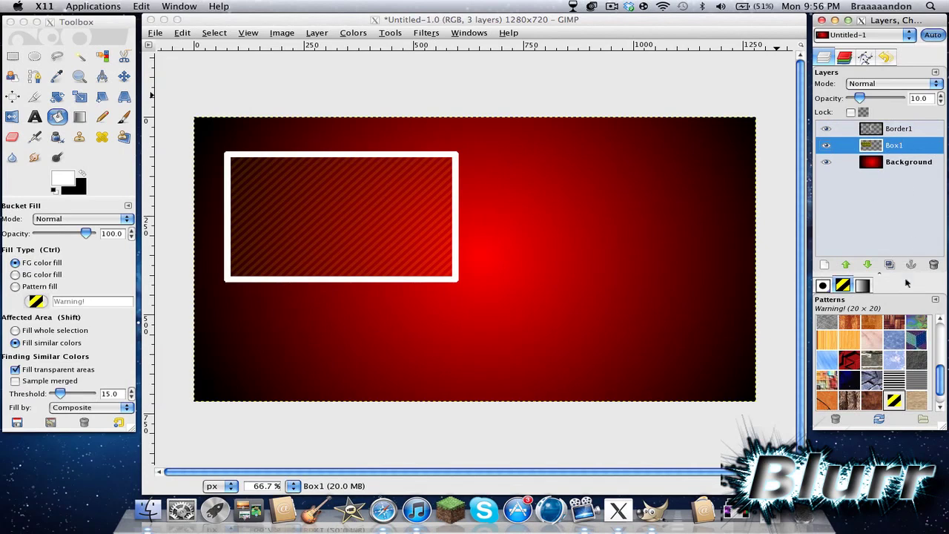
click(890, 264)
click(904, 131)
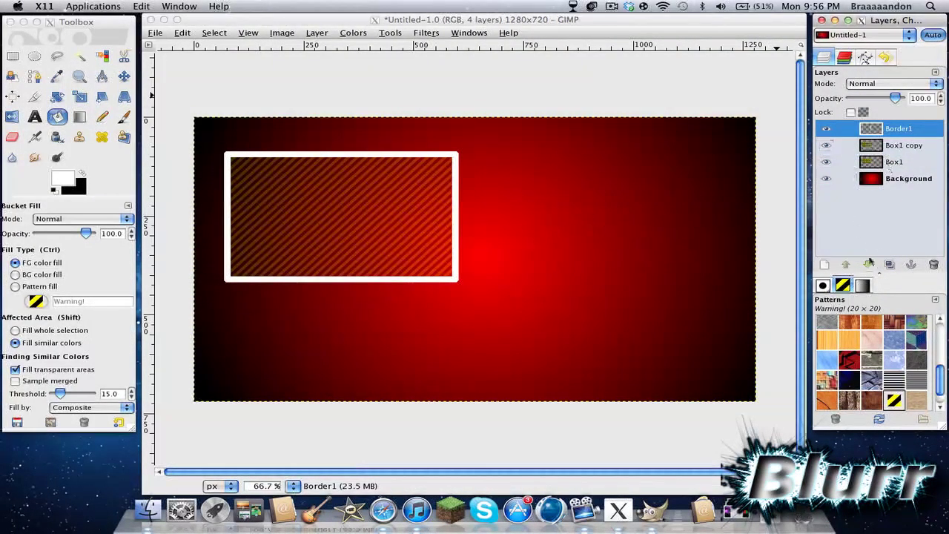
Step: Flip the Box1 copy horizontally to the right side, after trial flips of the border
key(shift+f)
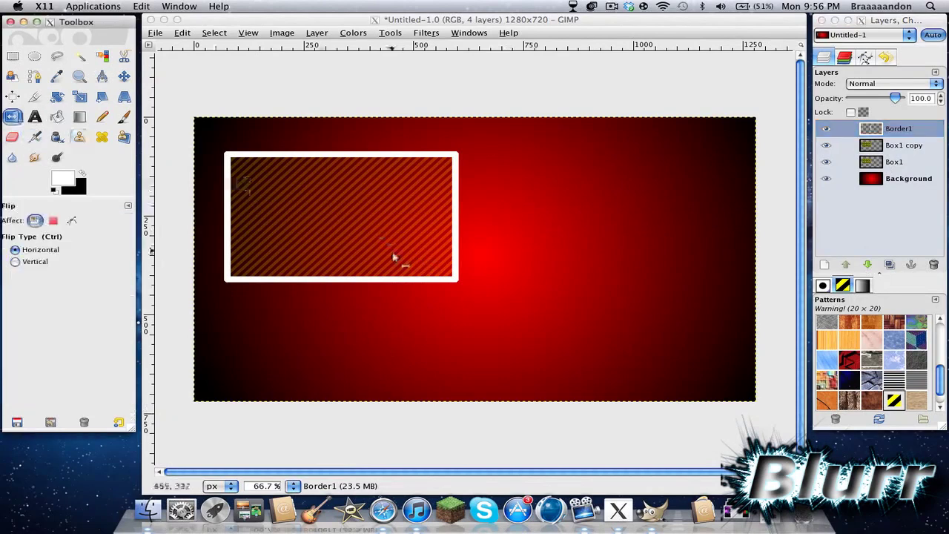
click(323, 220)
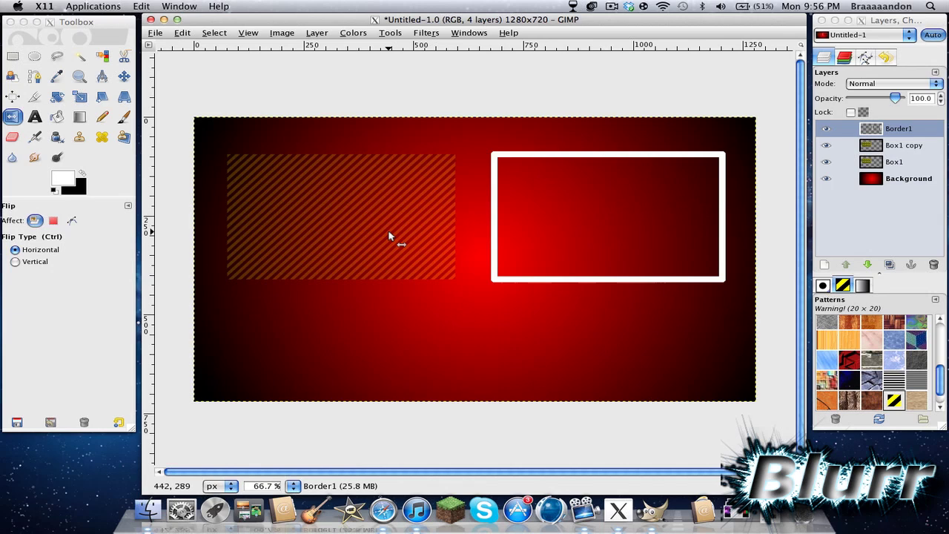
key(ctrl+z)
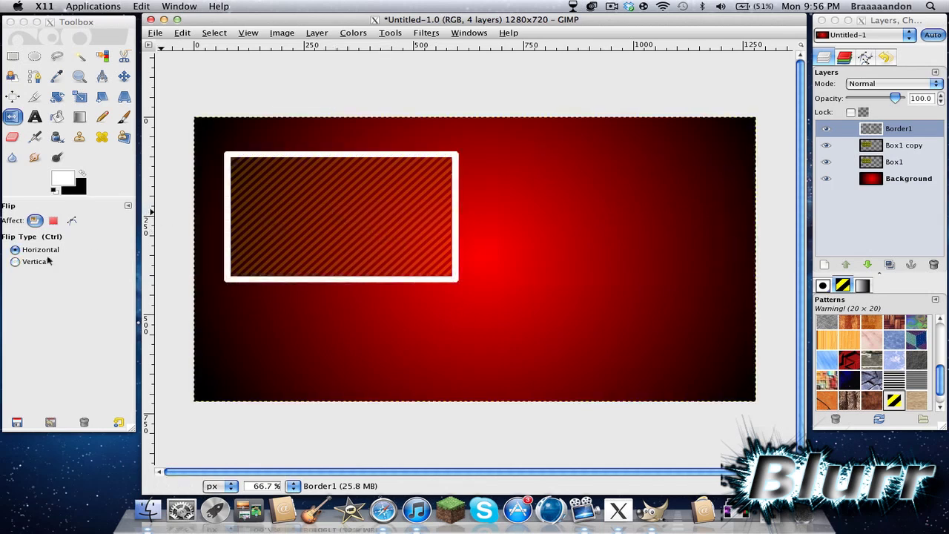
click(332, 213)
click(333, 215)
click(300, 226)
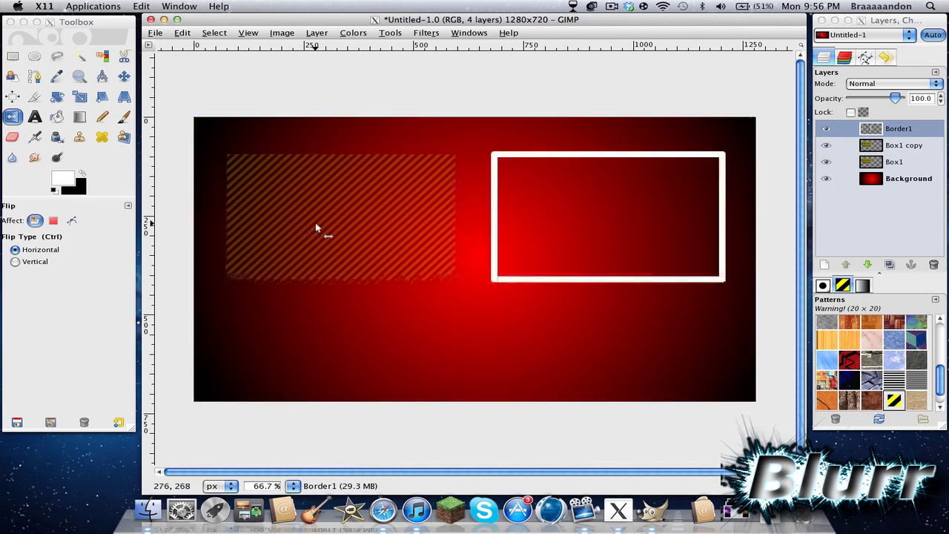
click(312, 226)
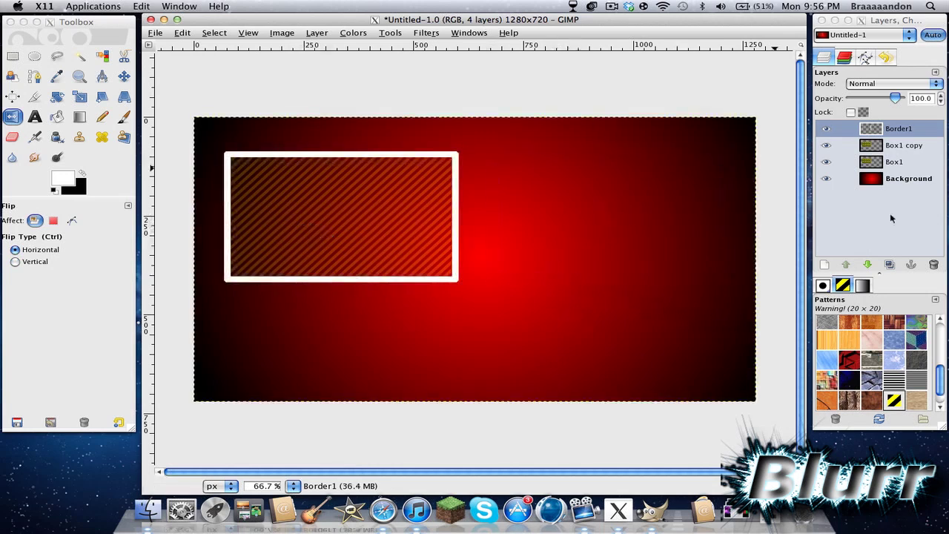
click(905, 150)
click(905, 147)
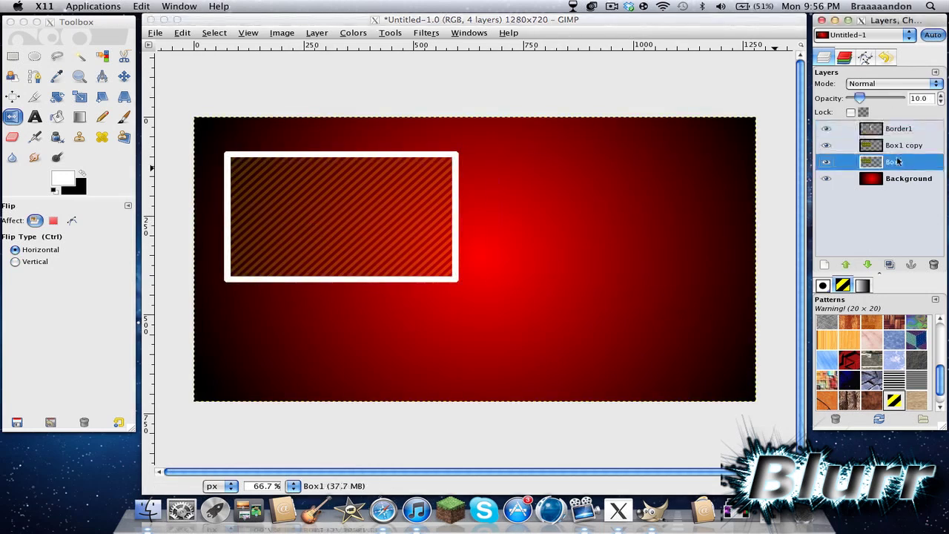
click(362, 212)
click(364, 212)
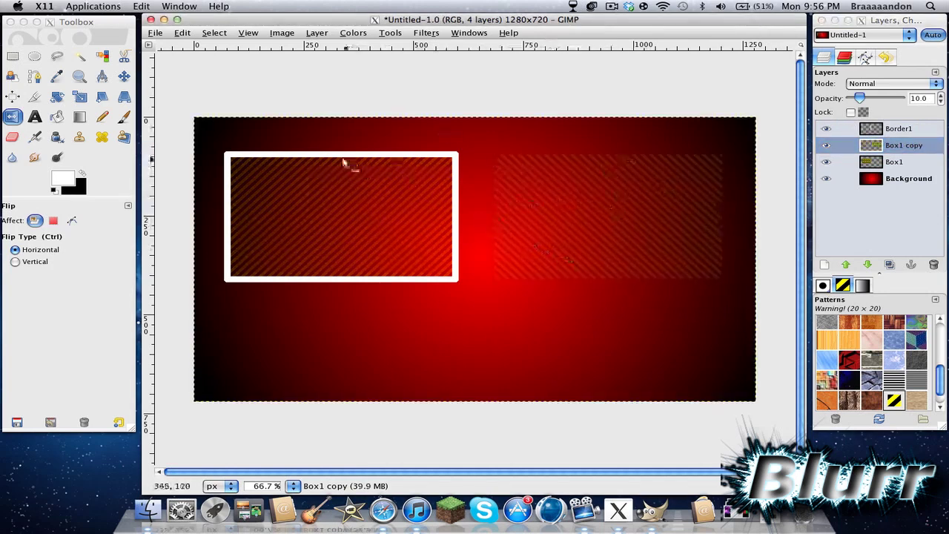
Step: Duplicate Border1 and flip the copy horizontally onto the right box
click(892, 133)
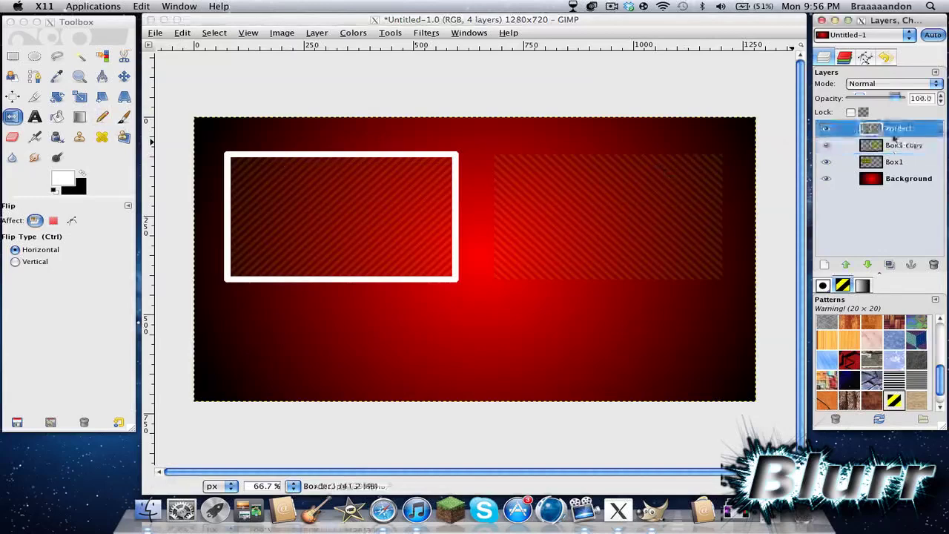
click(889, 265)
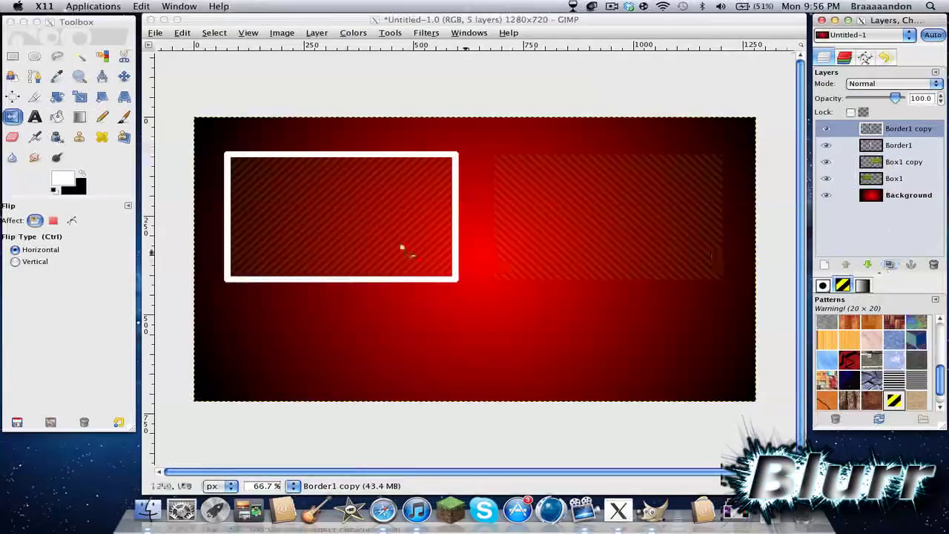
click(328, 254)
click(328, 254)
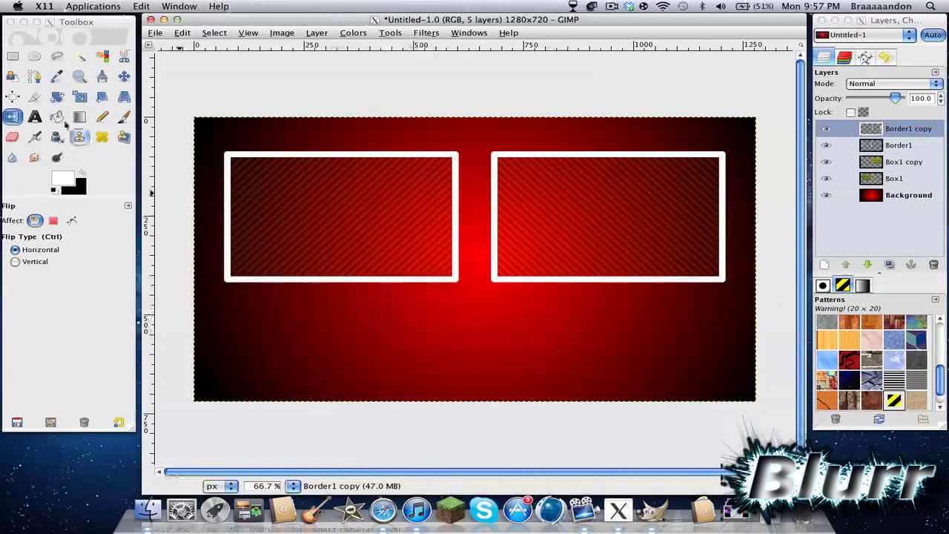
Step: Draw a 662×186 rectangular selection centred below the two framed boxes
click(13, 55)
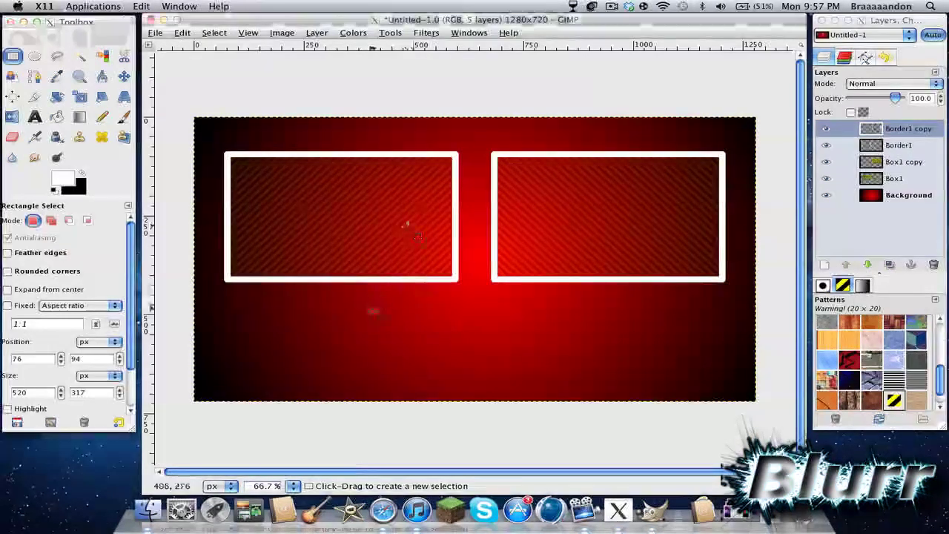
drag(321, 307, 612, 381)
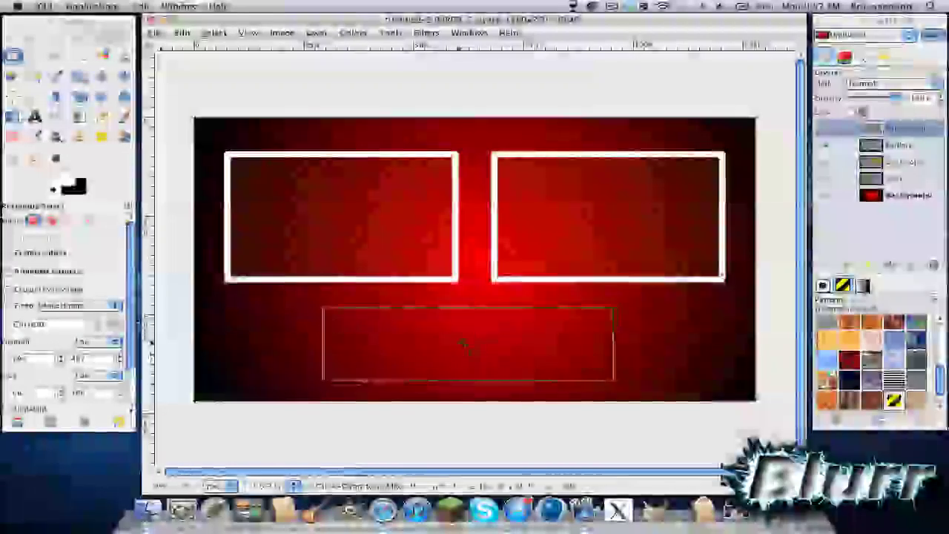
drag(467, 343, 460, 319)
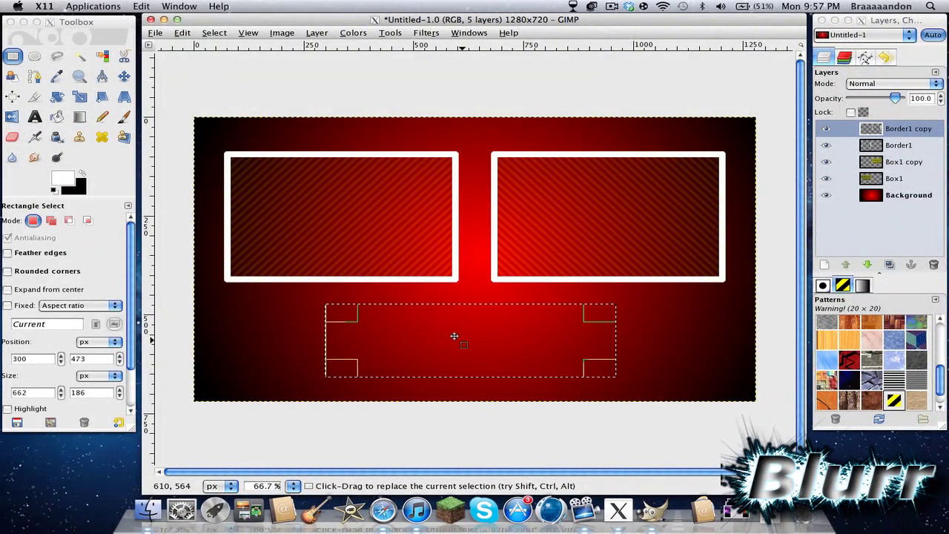
click(451, 342)
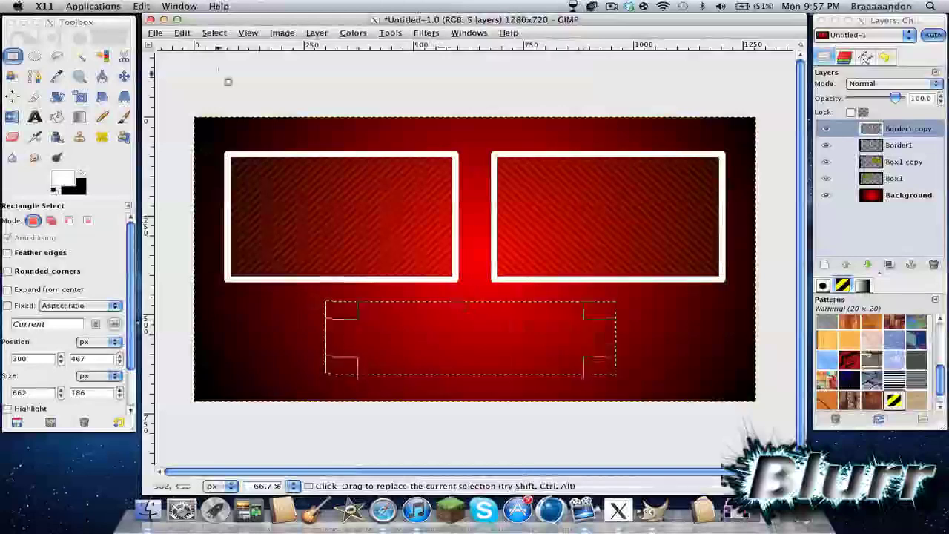
Step: Add a SubBox layer at 10 opacity and fill the lower selection with Warning! stripes
click(182, 33)
mouse_move(213, 33)
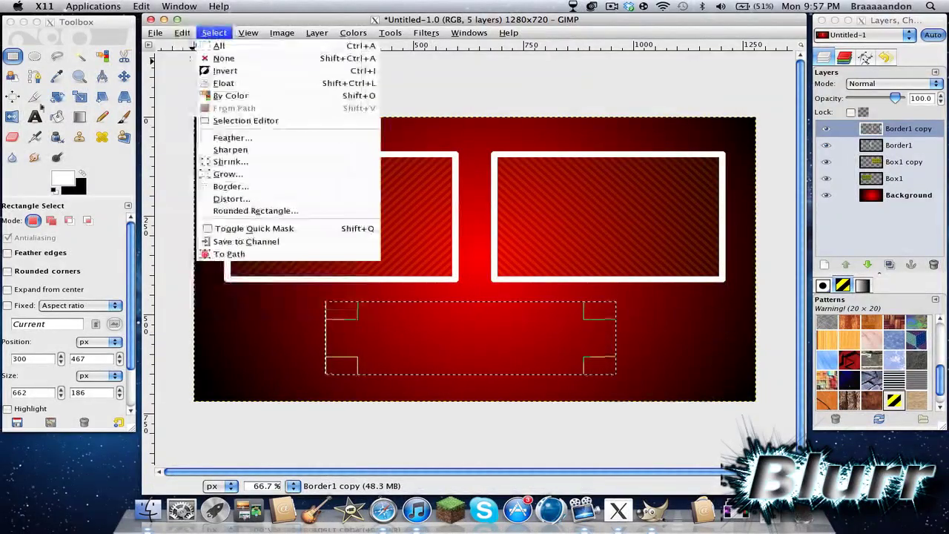
key(Escape)
click(57, 117)
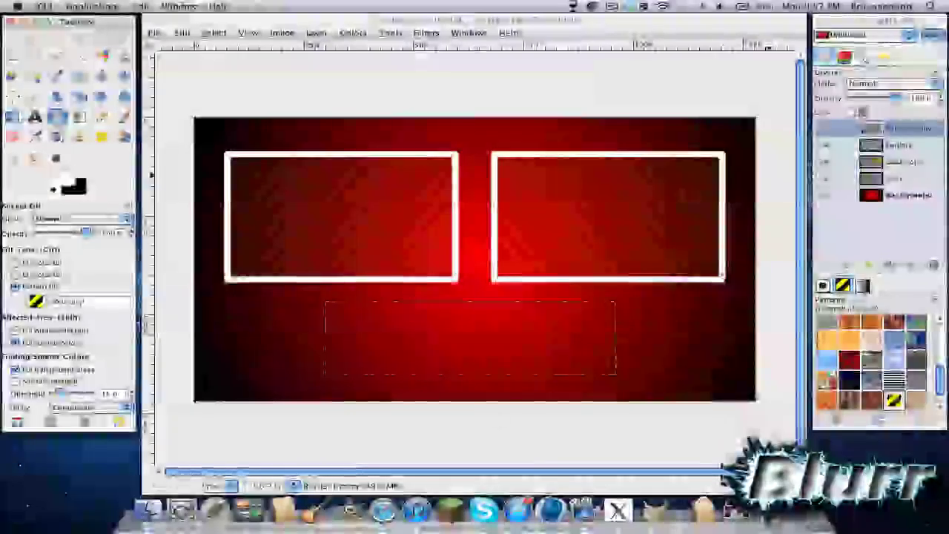
click(821, 266)
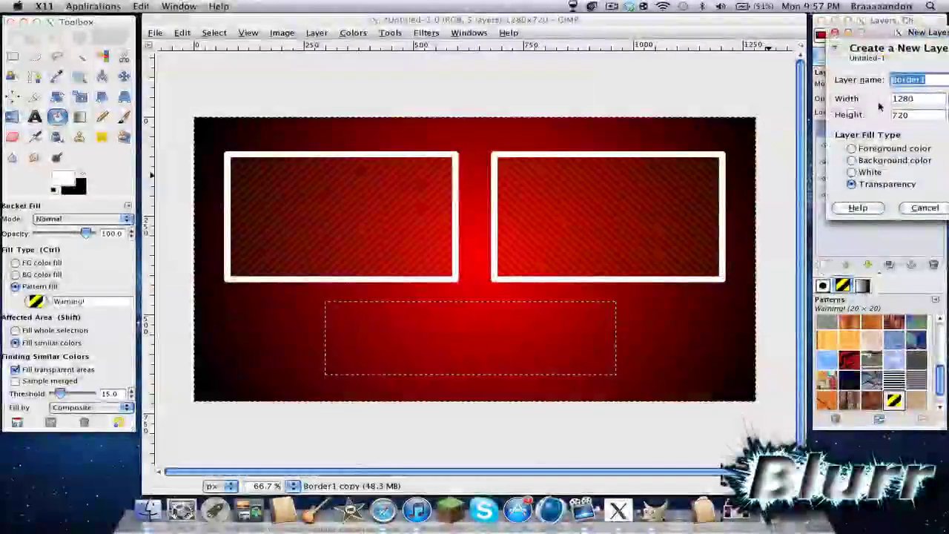
key(BackSpace)
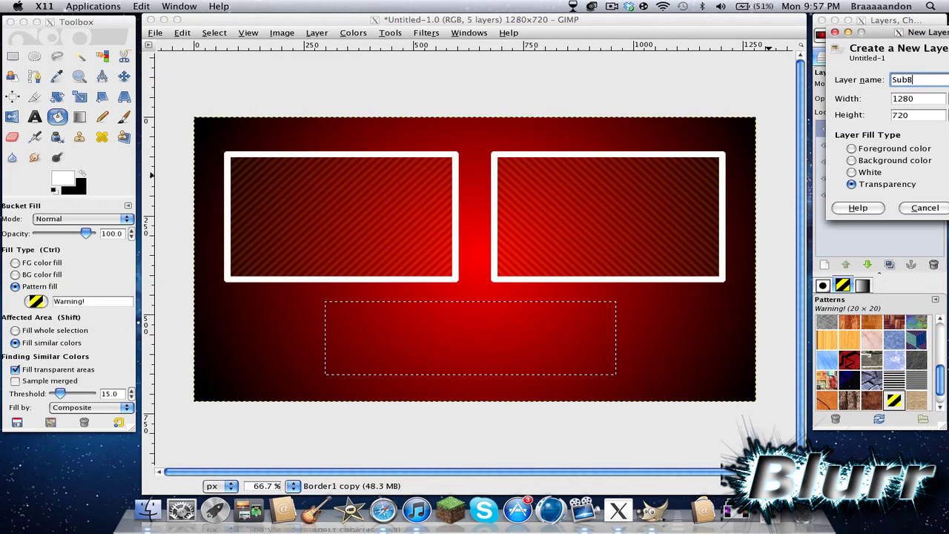
text(SubBox)
key(Return)
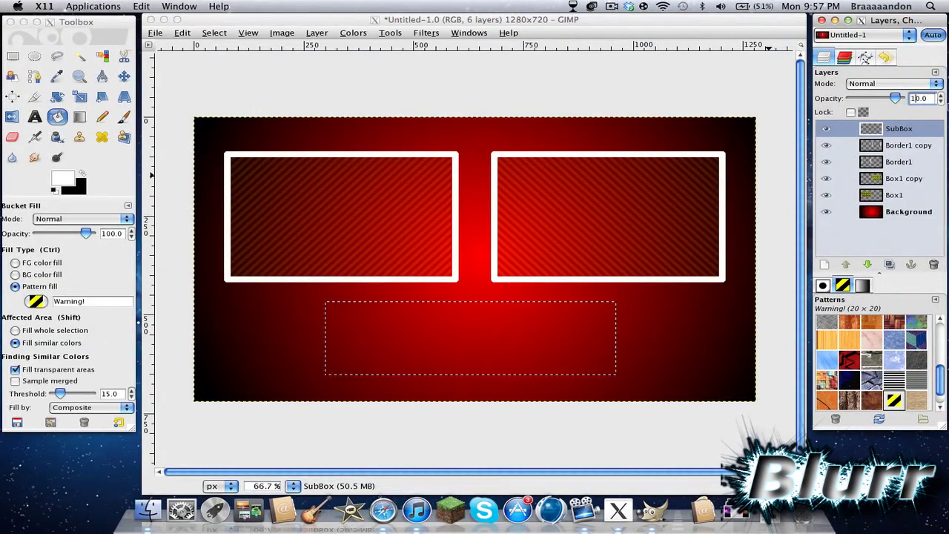
key(Return)
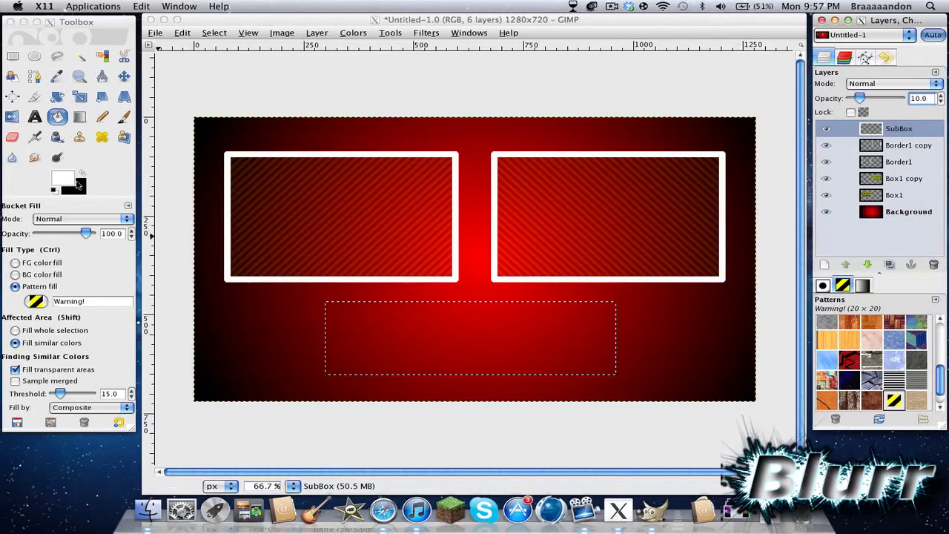
click(366, 320)
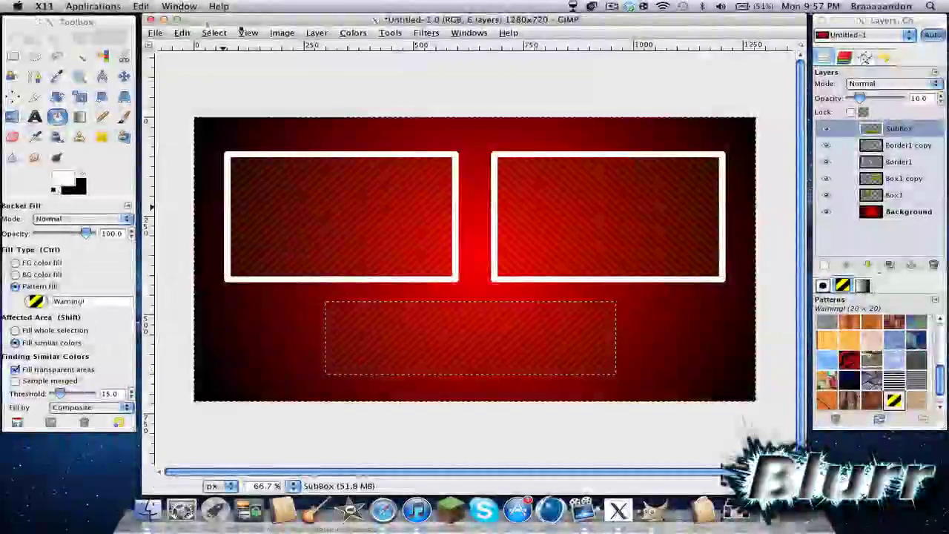
Step: Turn the bottom box's selection into a border outline and add a new Border2 layer
click(214, 33)
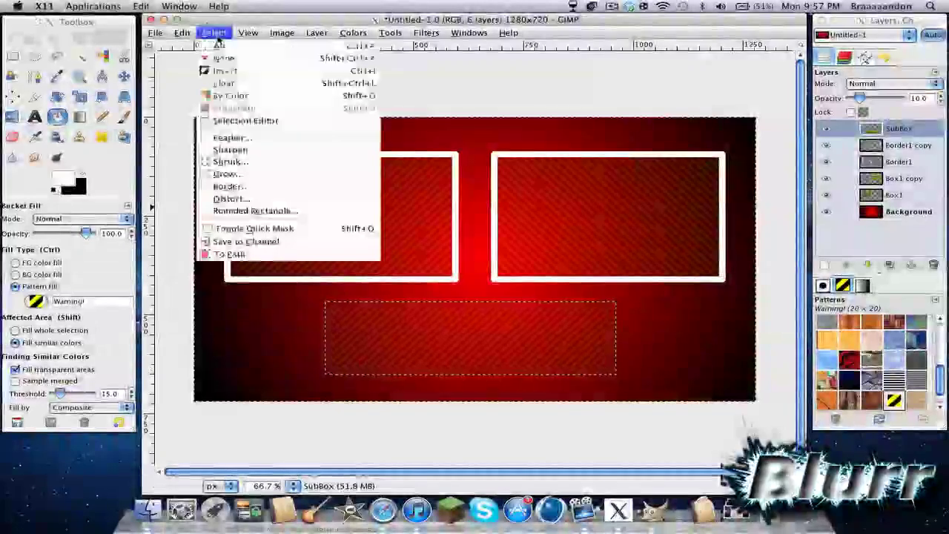
click(231, 186)
key(Return)
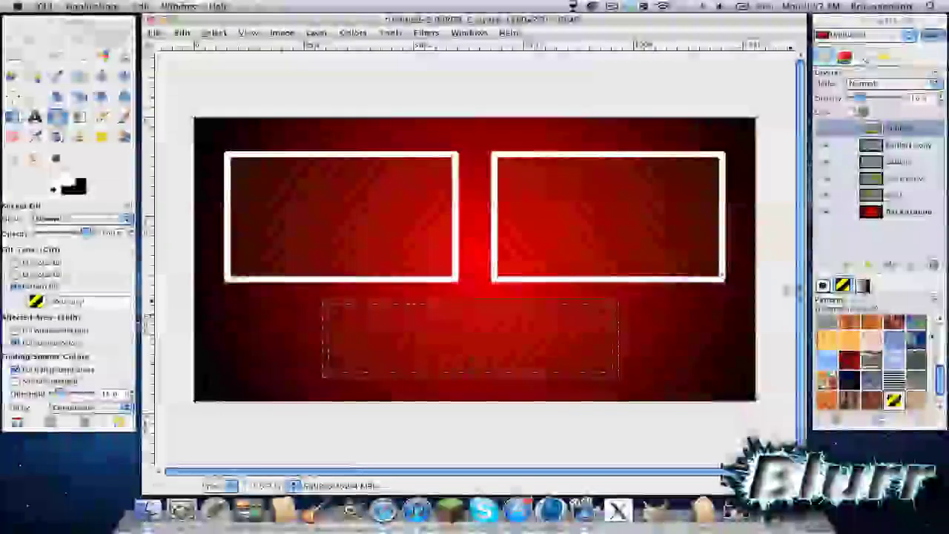
click(825, 264)
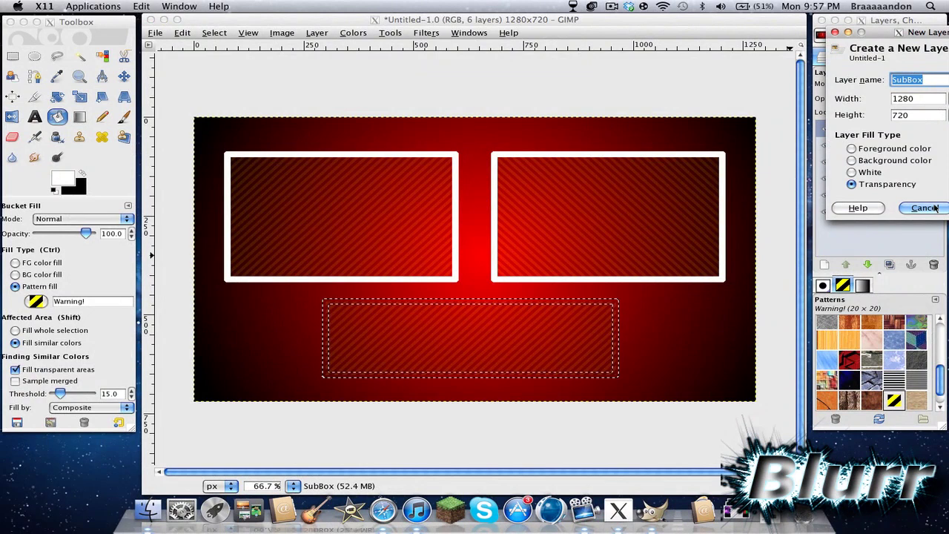
text(Border2)
key(Return)
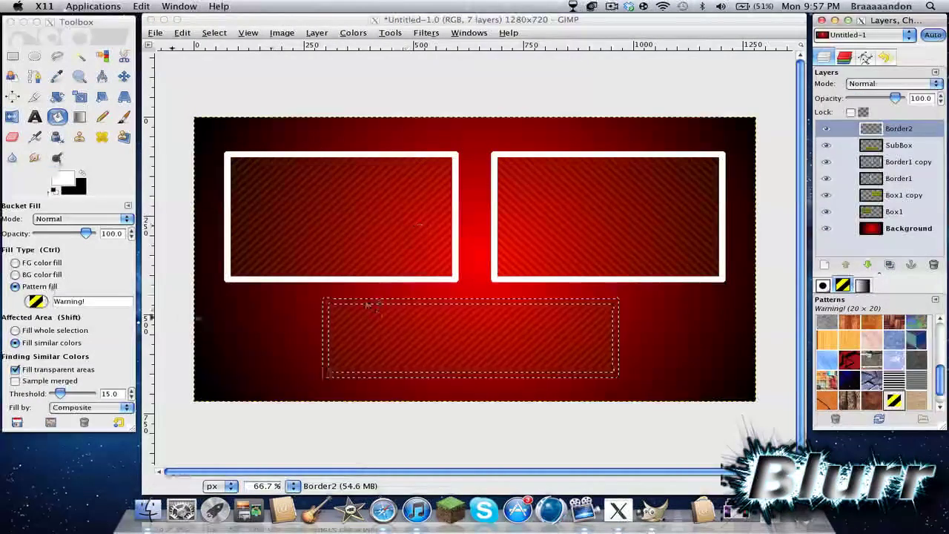
Step: Bucket-fill the border outline with white foreground colour, then clear the selection
click(325, 347)
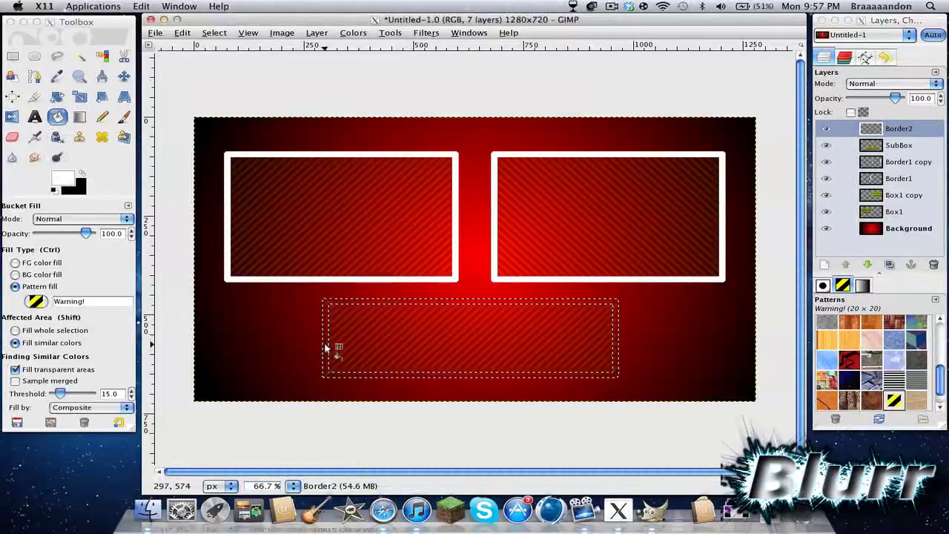
click(50, 262)
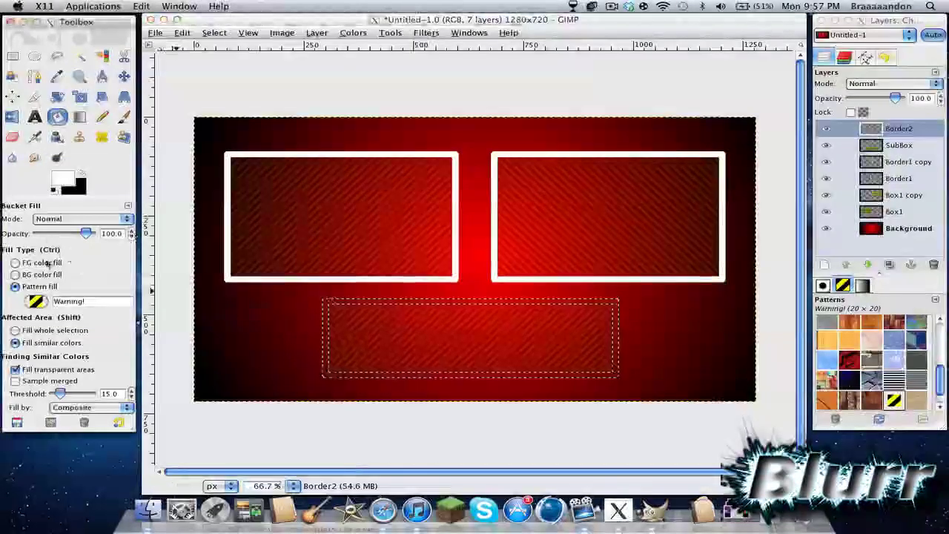
click(50, 263)
click(326, 331)
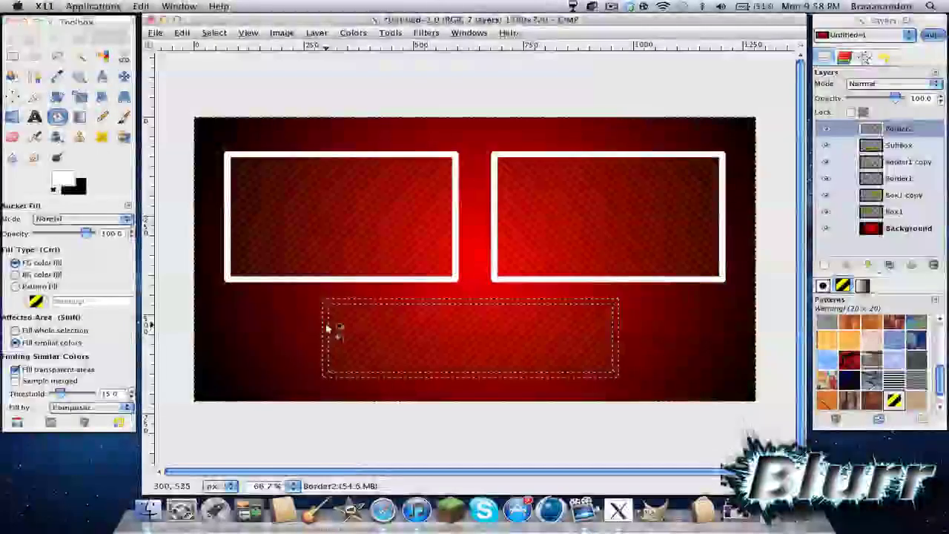
click(326, 330)
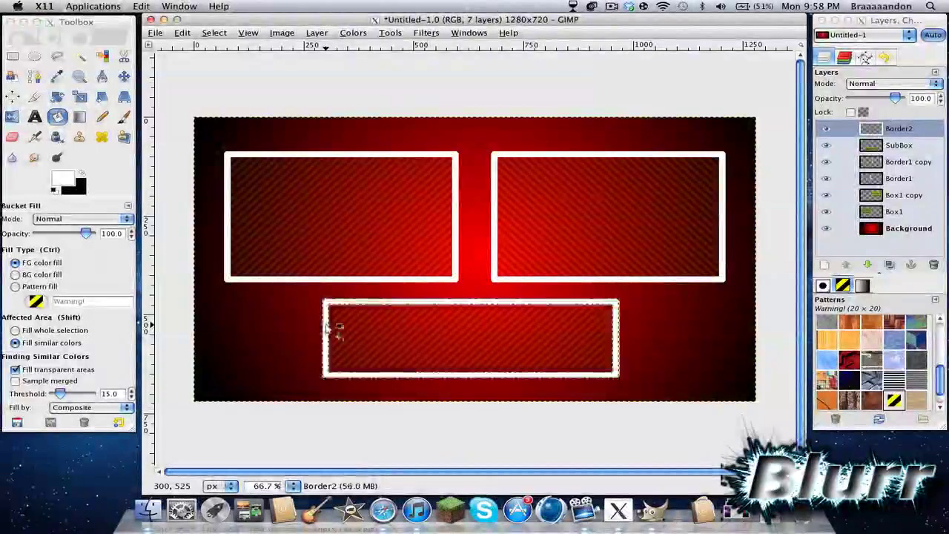
click(213, 33)
click(226, 62)
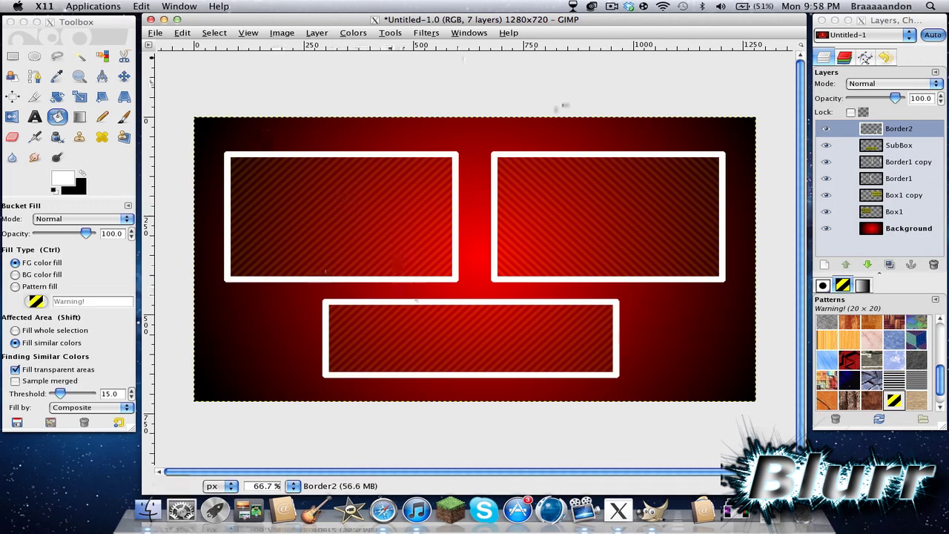
click(34, 118)
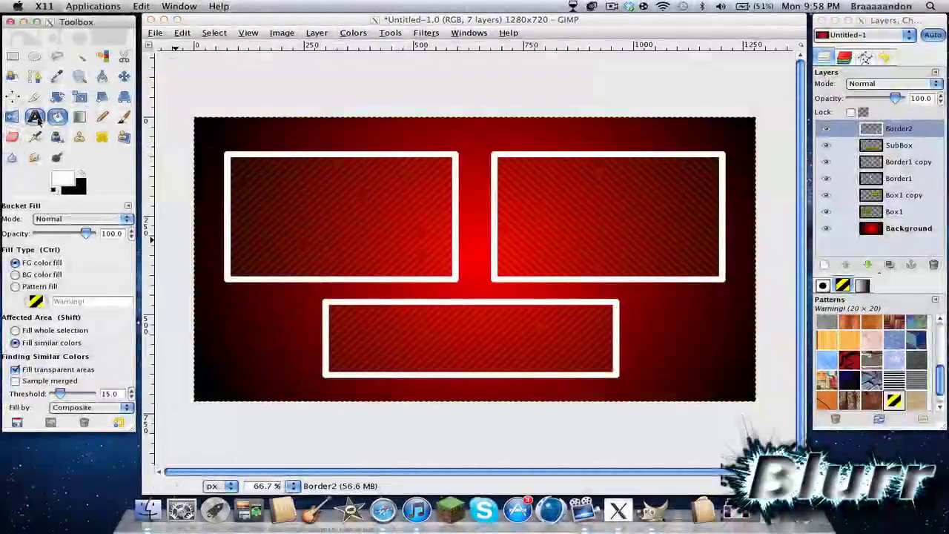
Step: Switch to the Text tool and pick Planet Kosmos from the font list
click(34, 117)
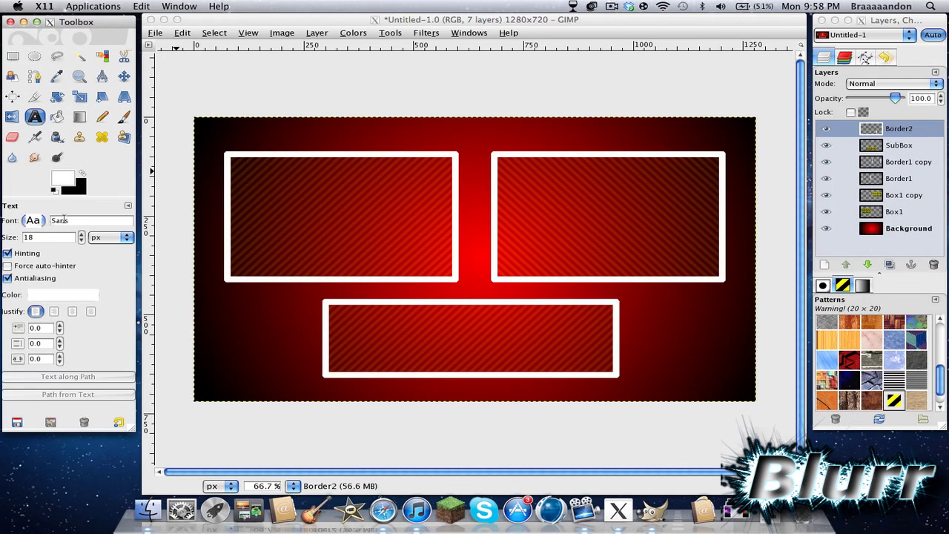
click(74, 218)
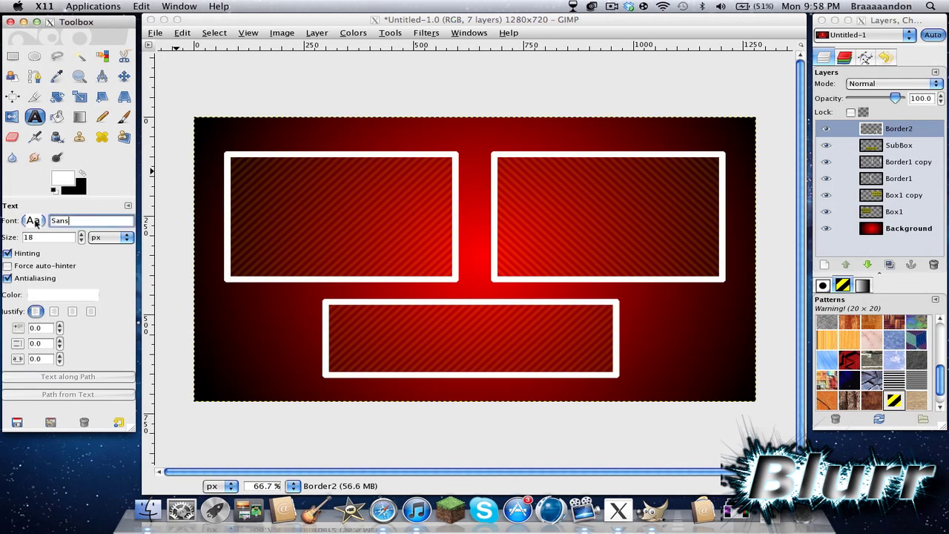
click(34, 221)
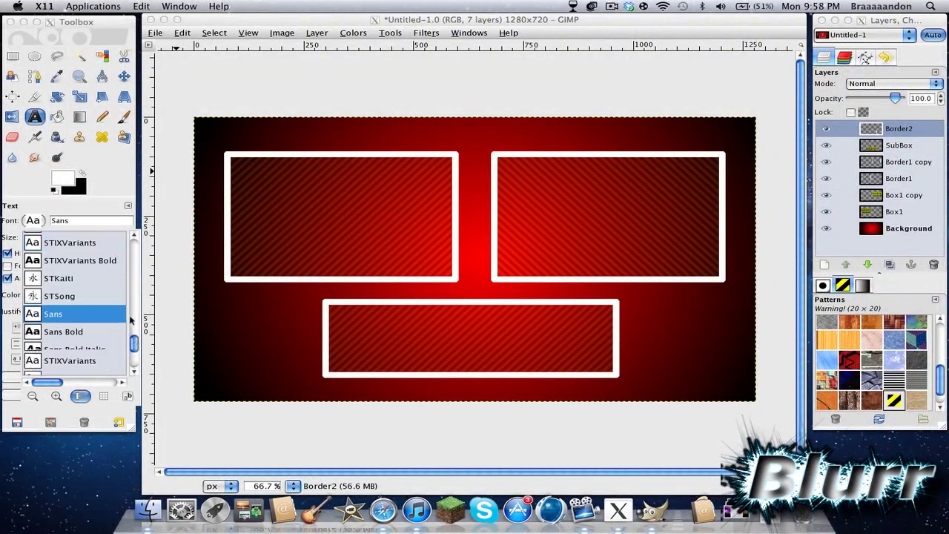
scroll(131, 317, up, 10)
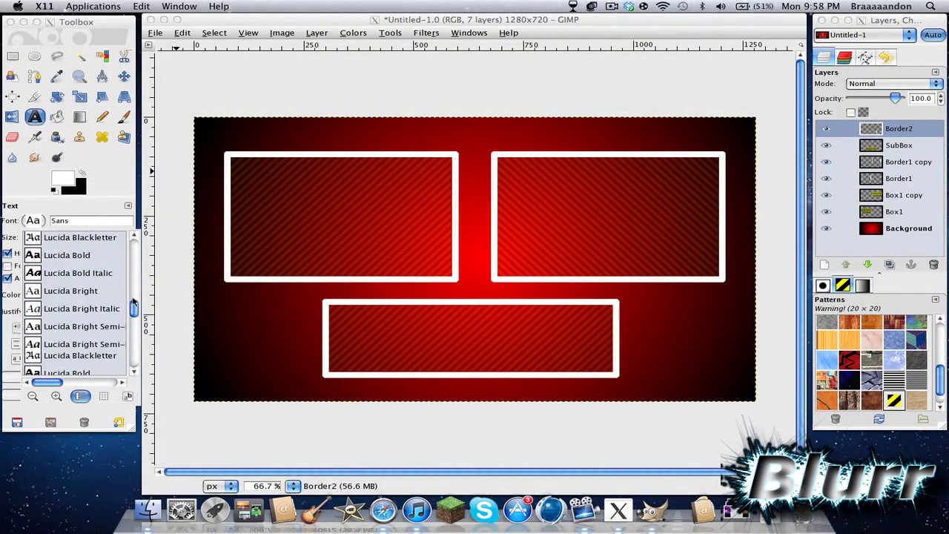
drag(133, 296, 133, 346)
click(133, 234)
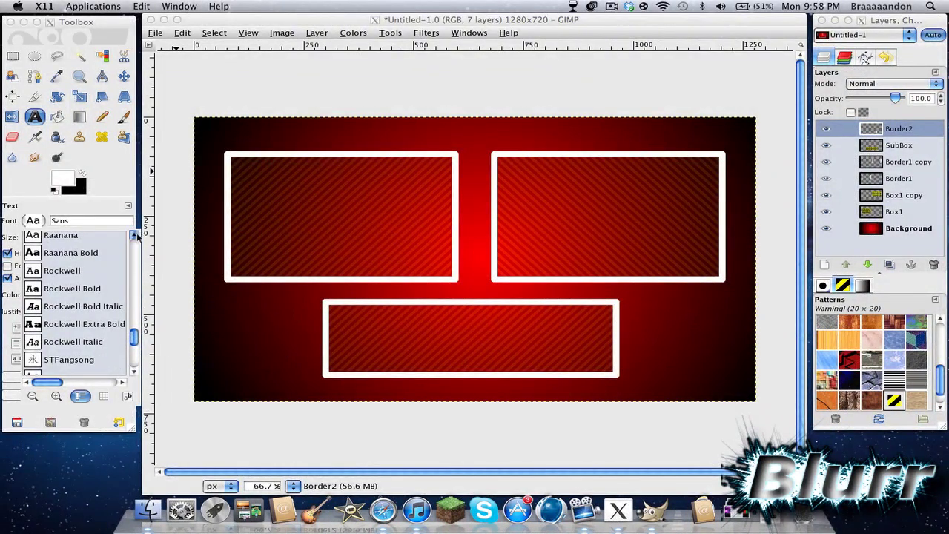
scroll(82, 312, up, 3)
click(93, 321)
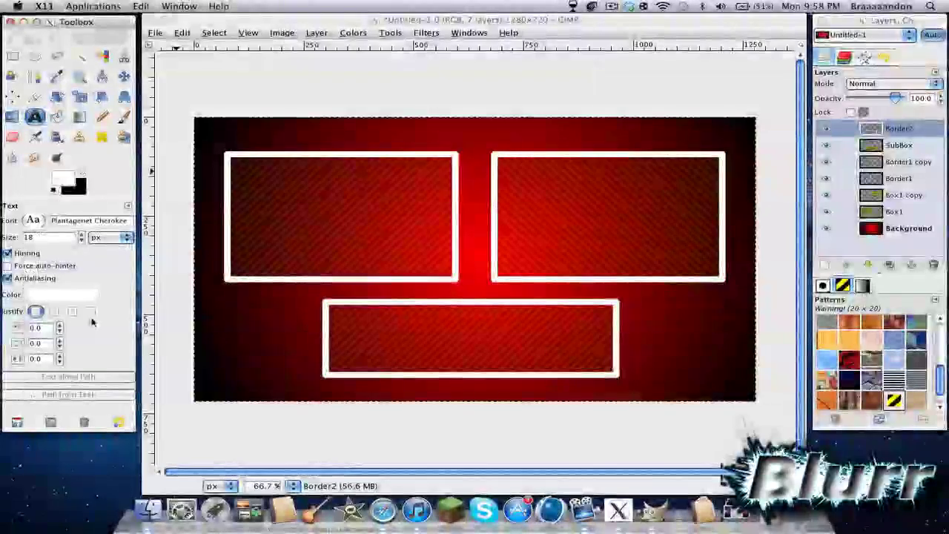
click(32, 221)
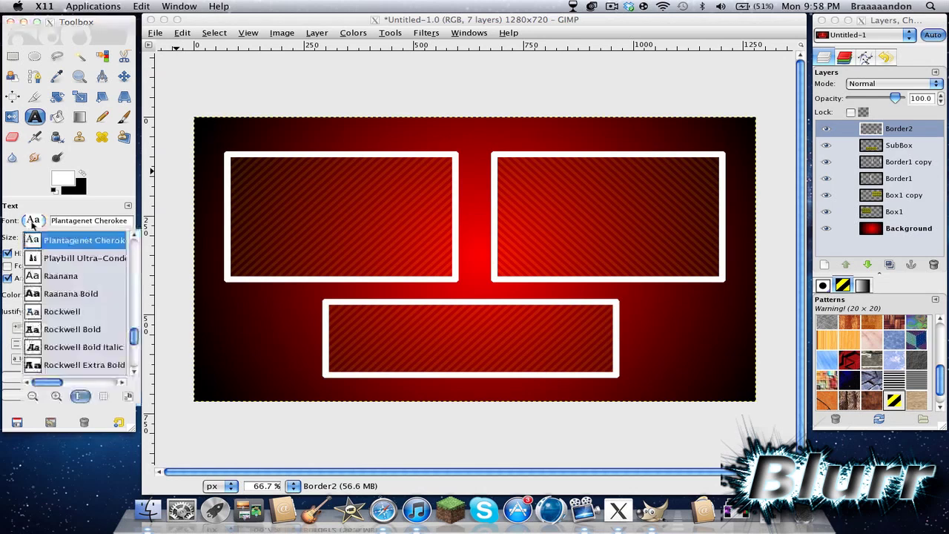
scroll(130, 234, up, 1)
click(112, 238)
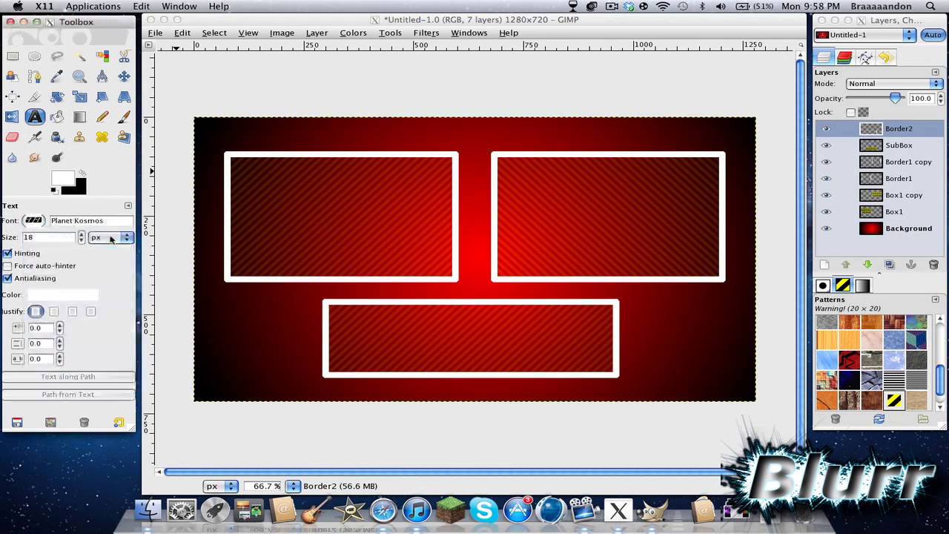
Step: Draw a text box across the upper-left box and set the text size to 50 px
click(203, 112)
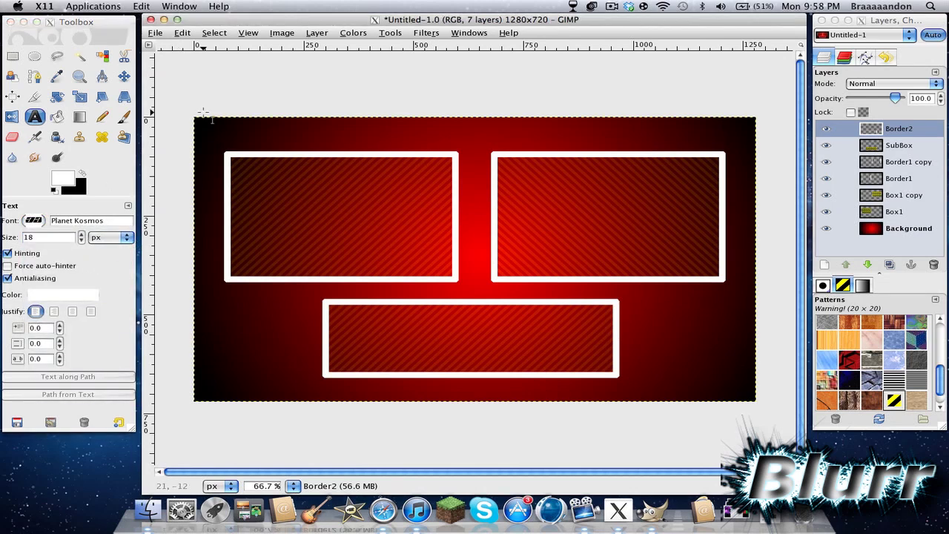
drag(263, 170, 554, 250)
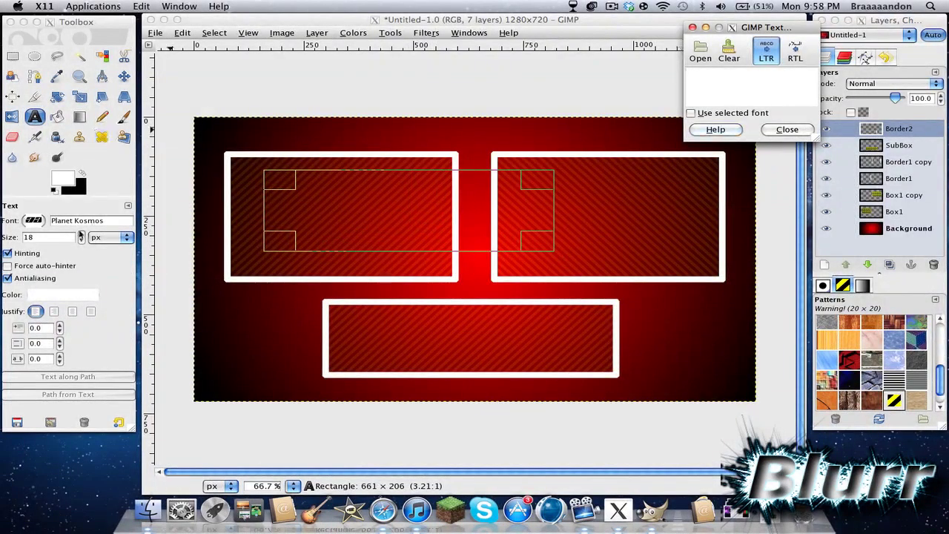
click(89, 237)
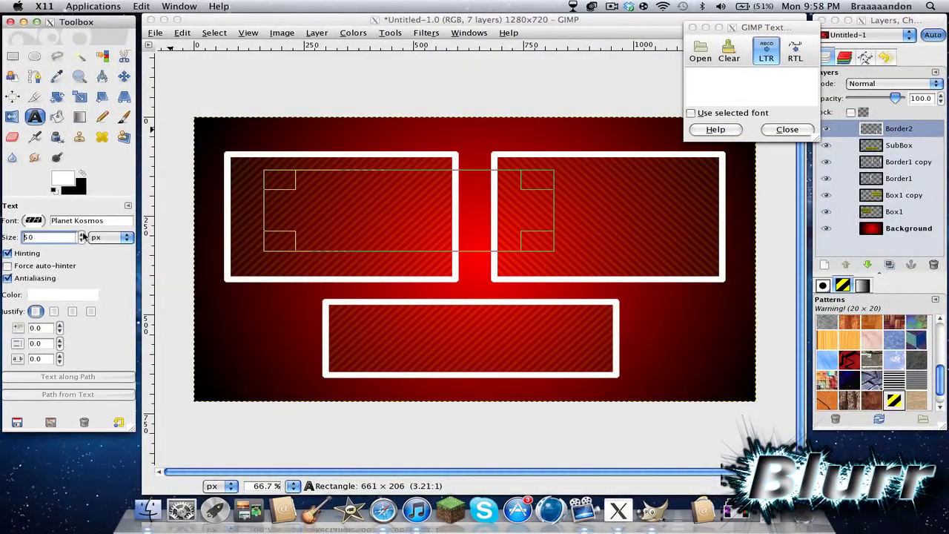
Step: Type a trial 'Subscribe', erase it, and close the text editor
click(785, 97)
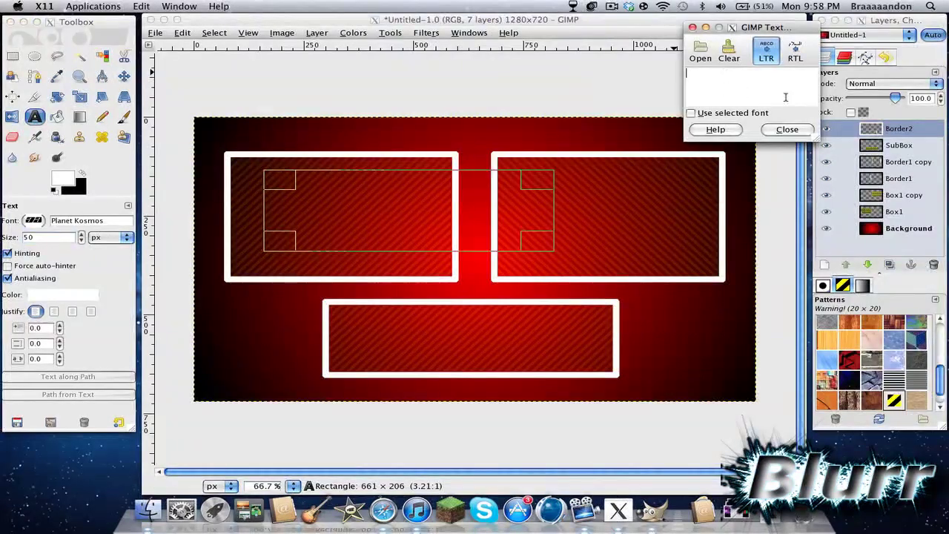
text(Subscribe)
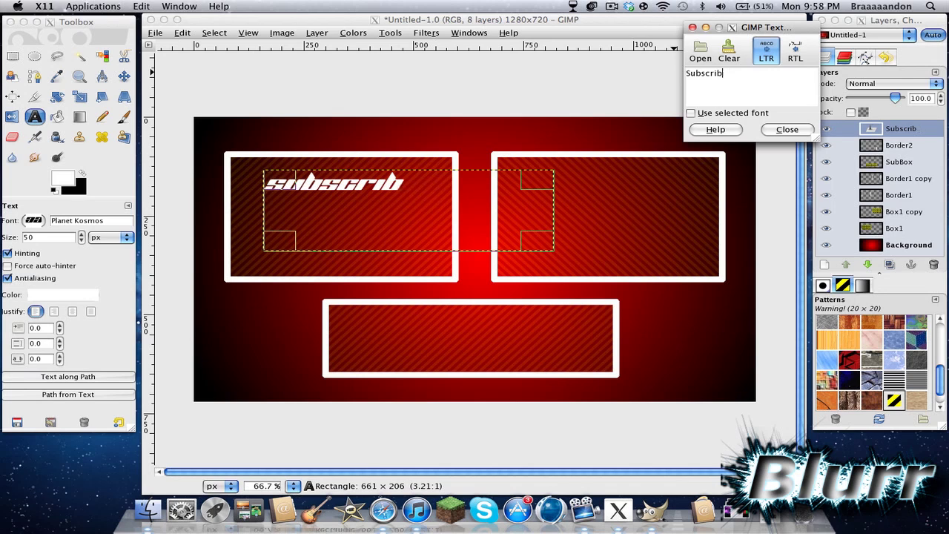
key(BackSpace)
key(BackSpace)
key(BackSpace)
key(BackSpace)
key(BackSpace)
key(BackSpace)
key(BackSpace)
key(BackSpace)
click(787, 129)
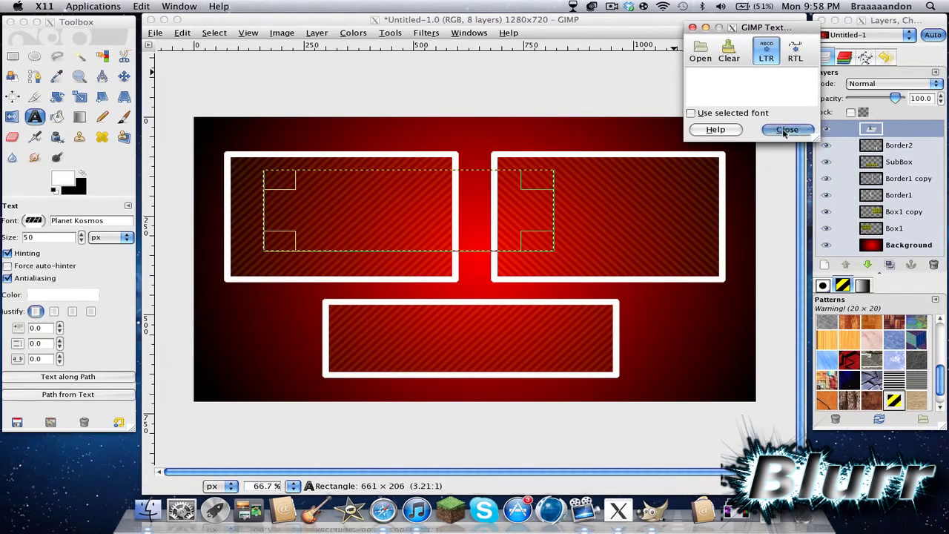
click(419, 116)
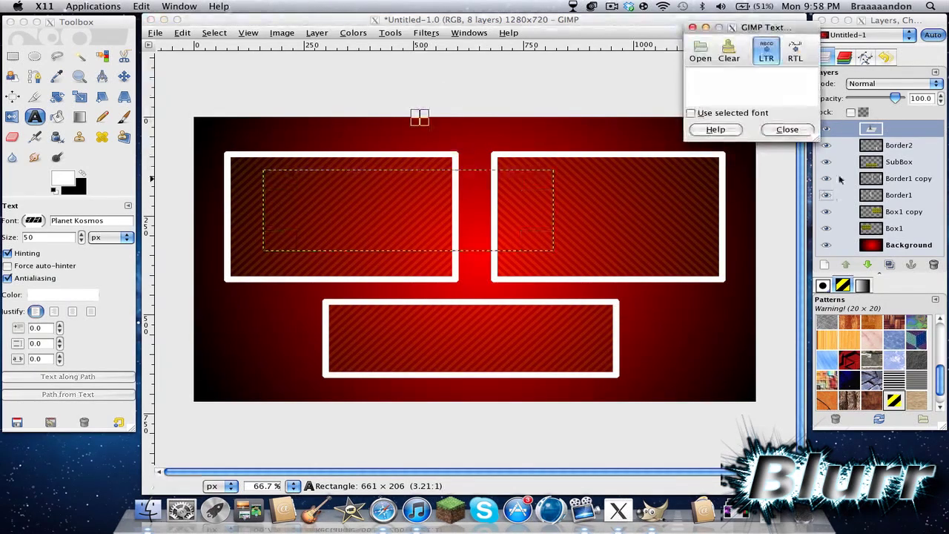
click(787, 129)
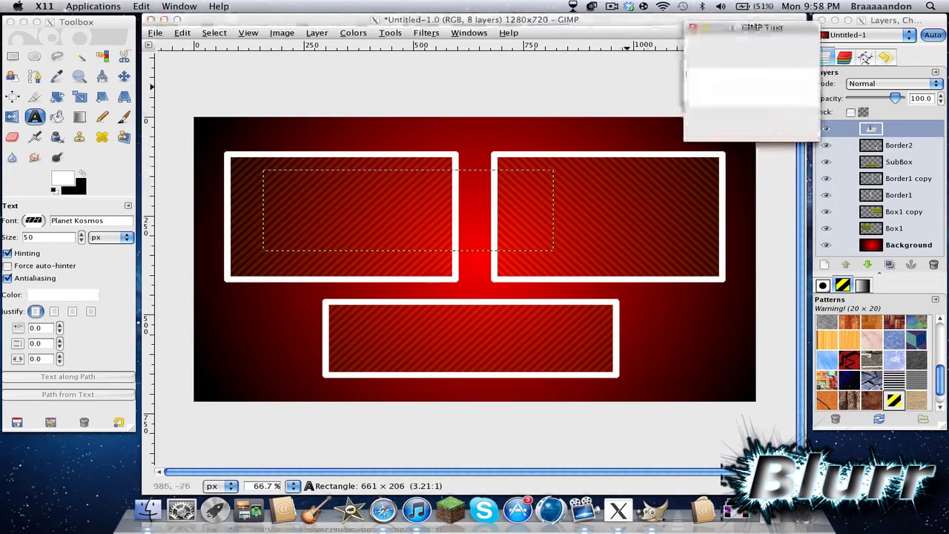
click(783, 129)
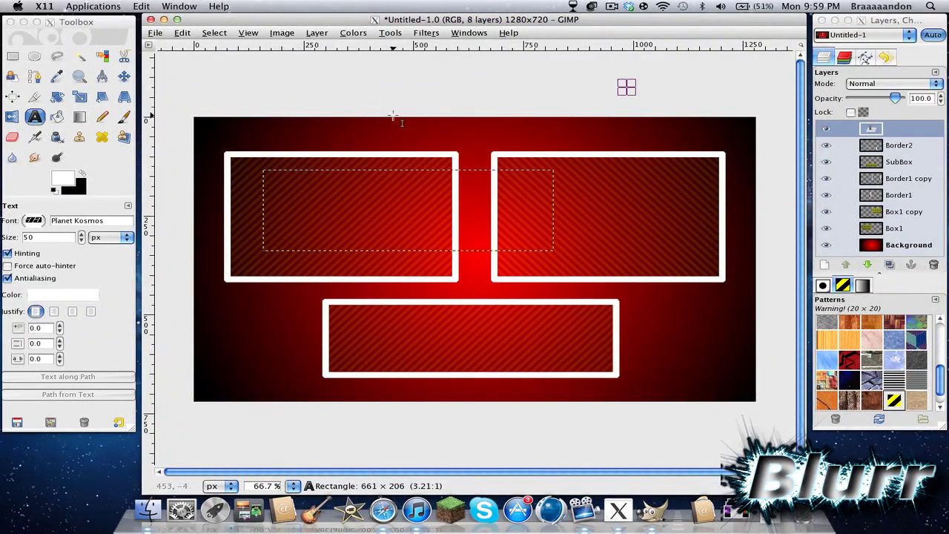
Step: Undo the empty text layer and add 'Subscribe' in Space Age, fitted inside the bottom box
key(ctrl+z)
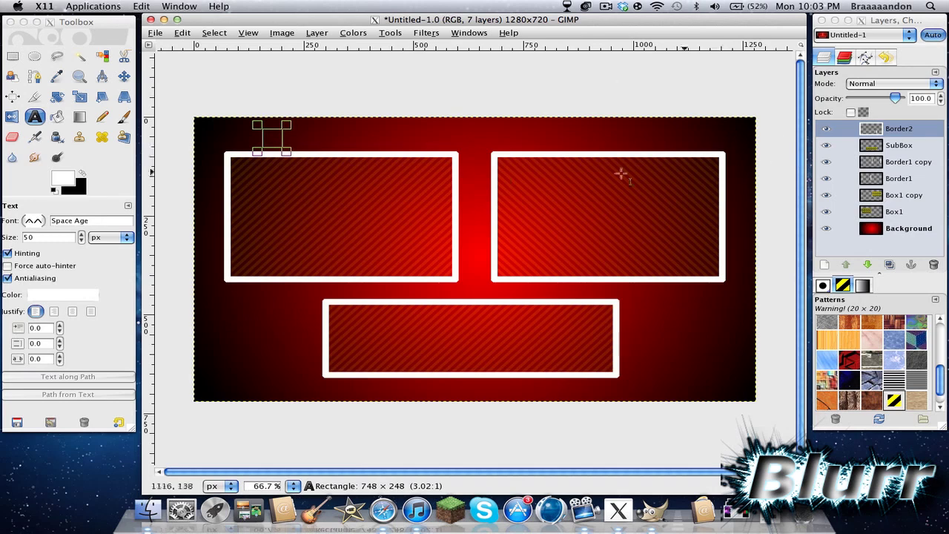
click(379, 121)
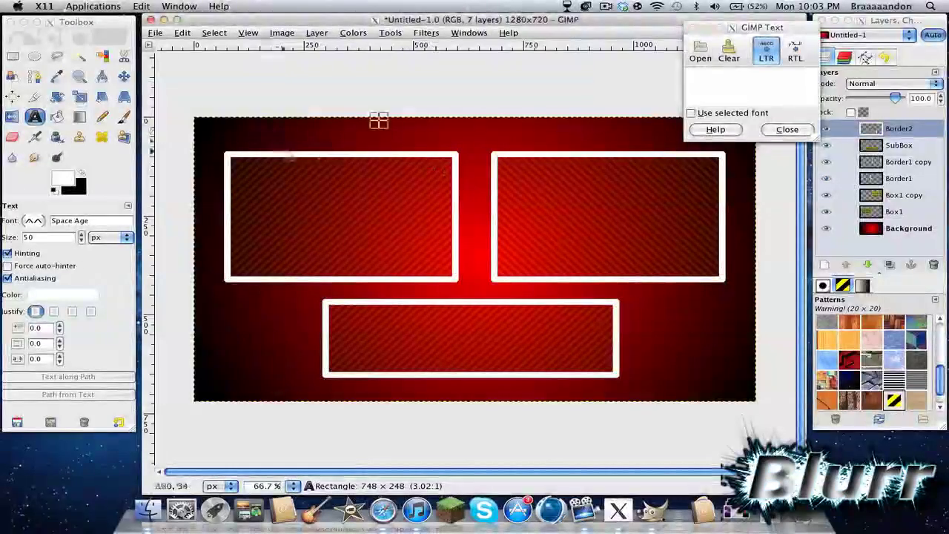
drag(278, 170, 435, 212)
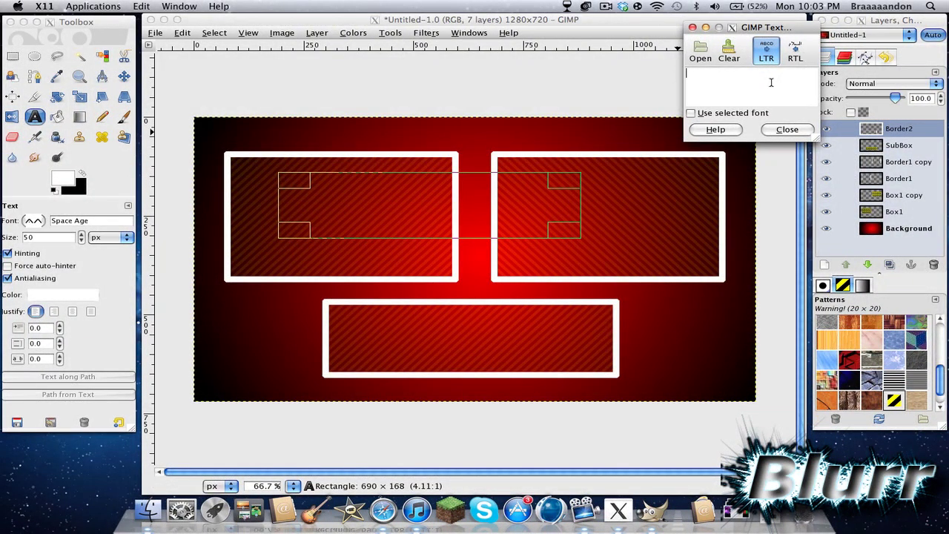
text(Subscribe)
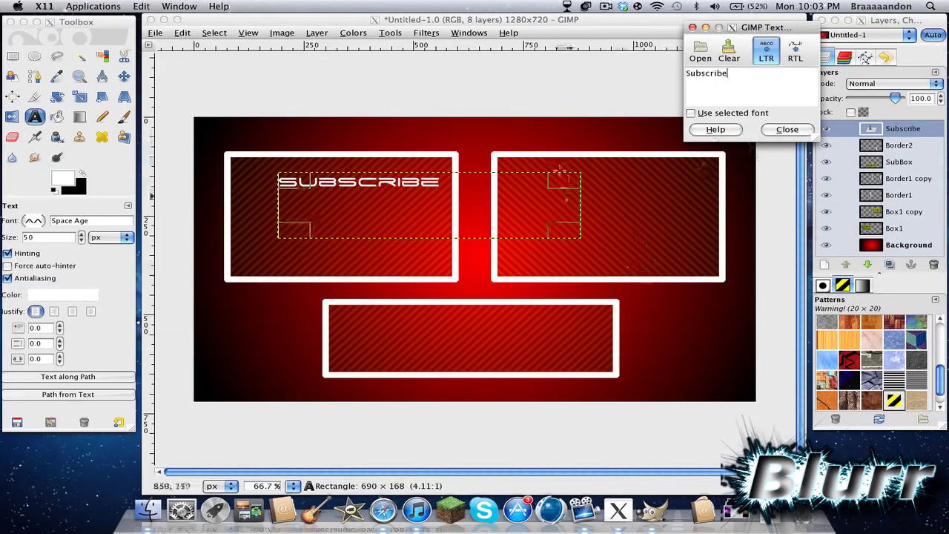
drag(571, 203, 472, 336)
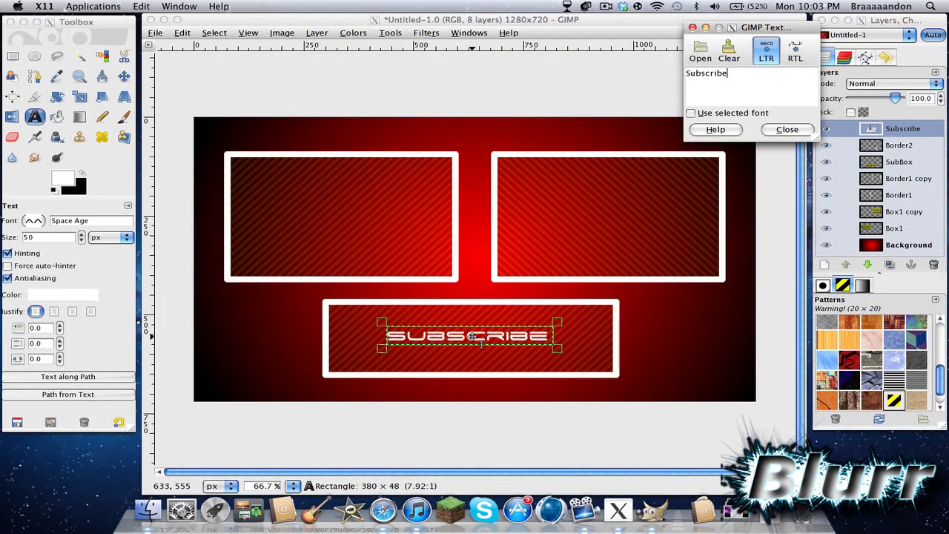
click(787, 130)
click(787, 130)
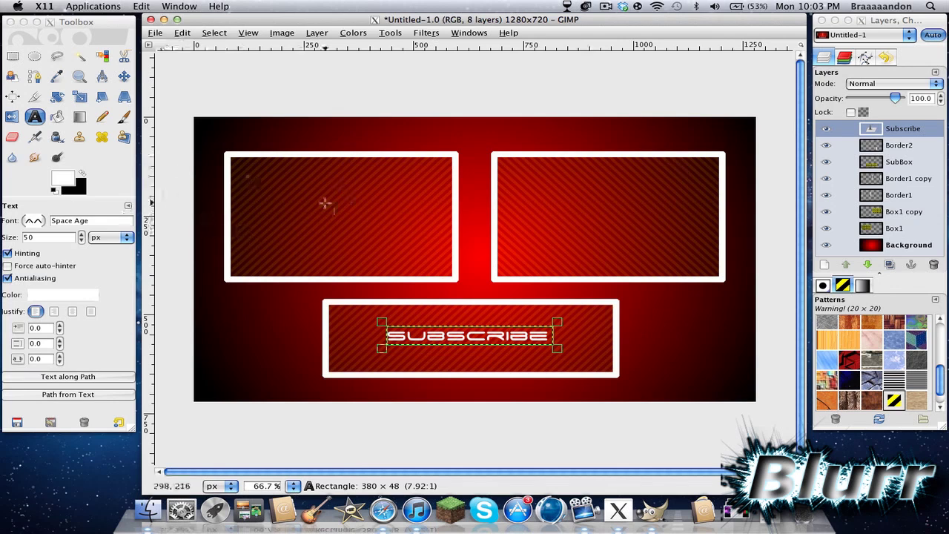
Step: Draw a text box in the upper-left box and type 'Previous Video'
click(259, 194)
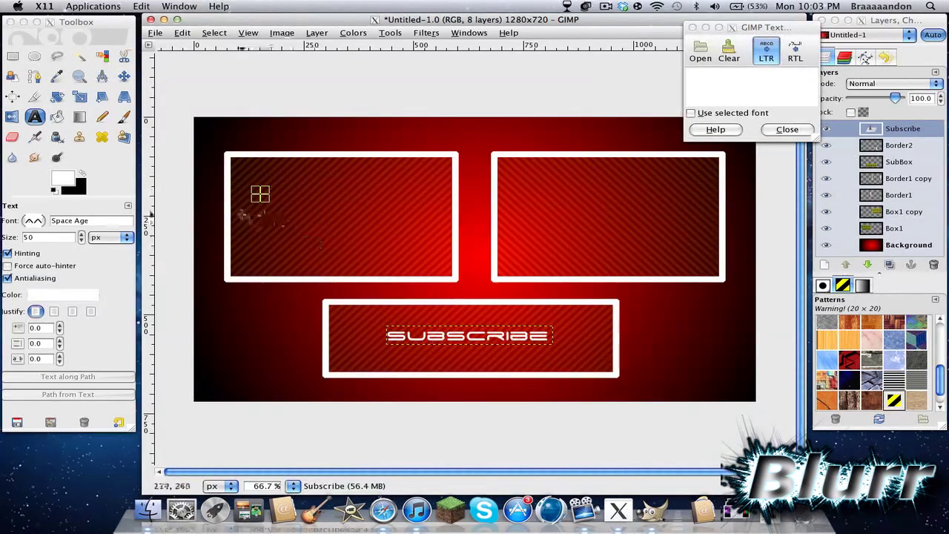
drag(236, 209, 424, 240)
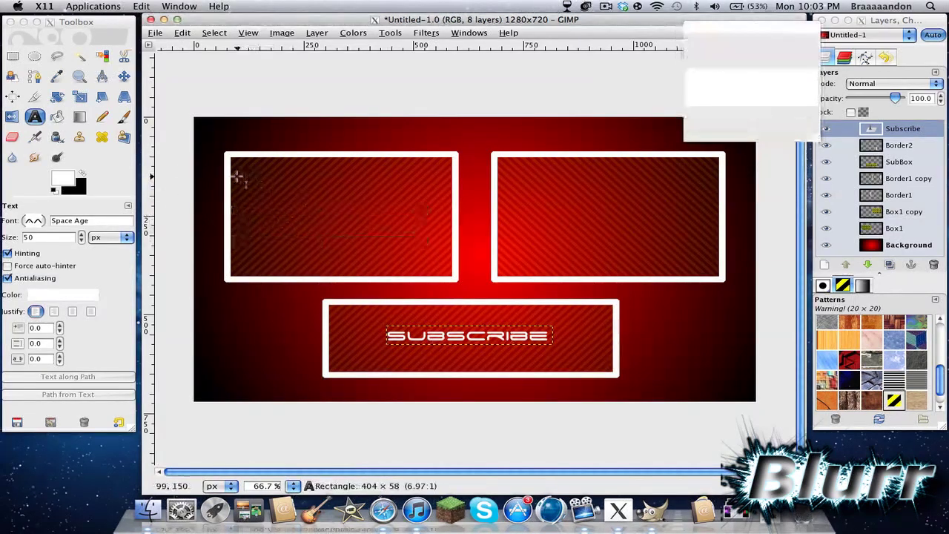
drag(237, 178, 437, 240)
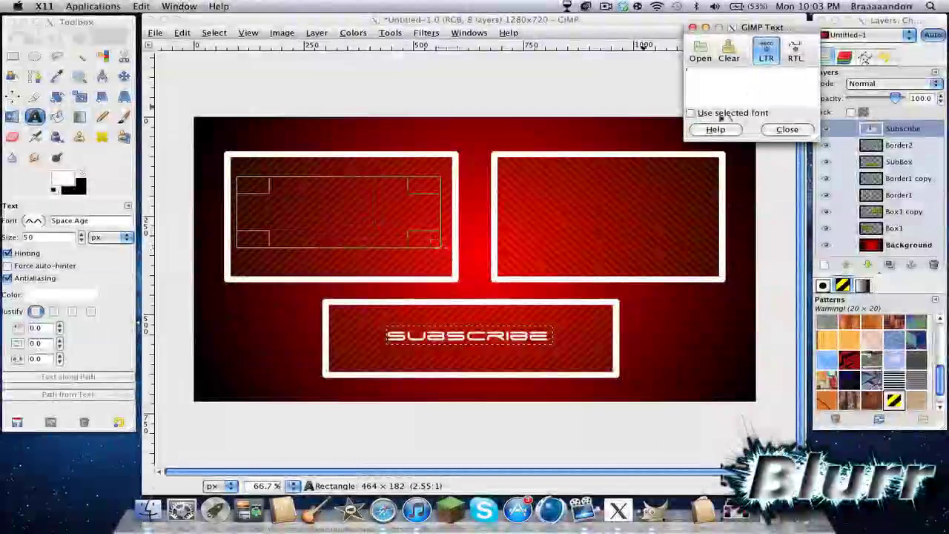
click(709, 95)
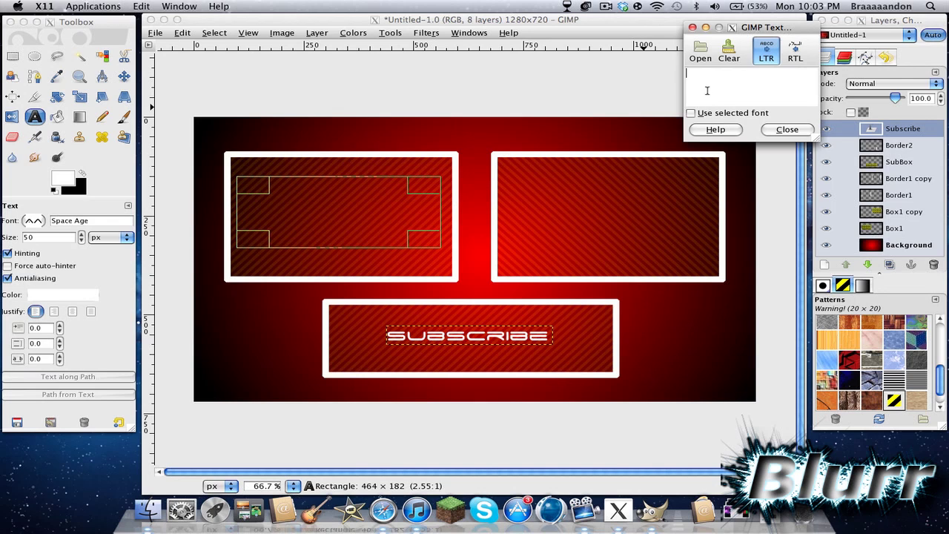
text(P)
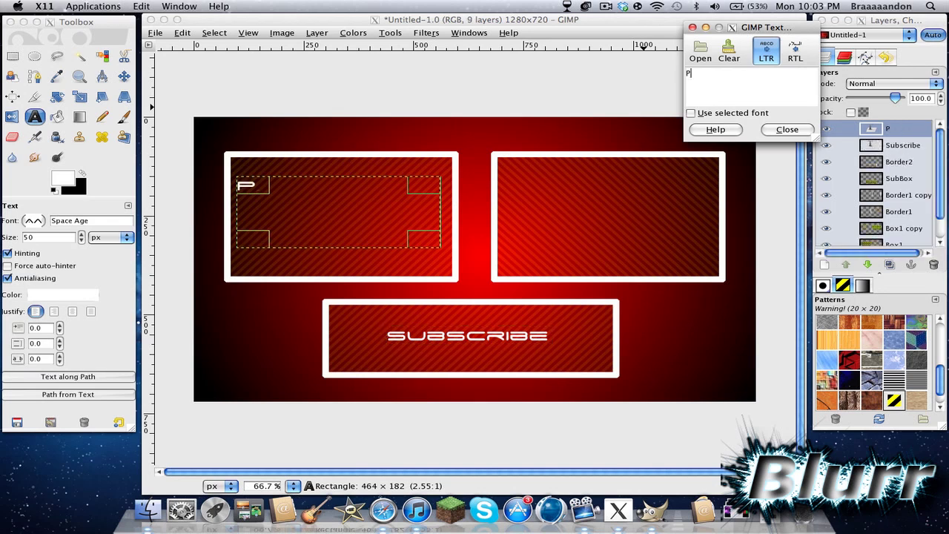
text(revious)
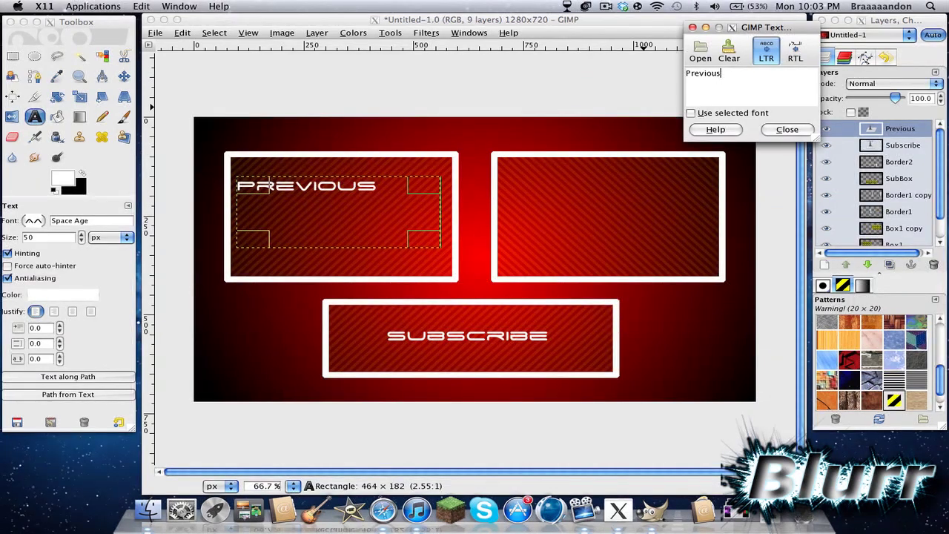
text( Video)
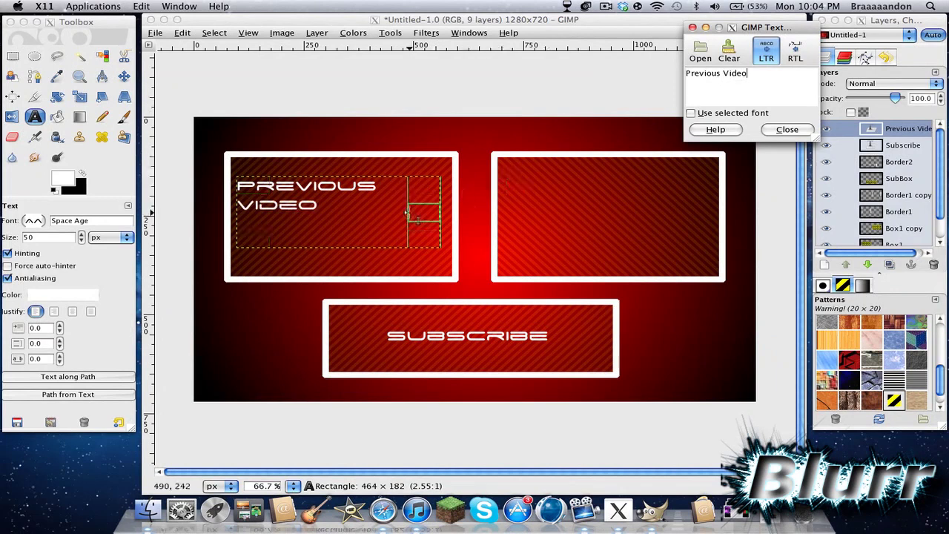
Step: Widen the label to one line and position PREVIOUS VIDEO just above the left box
drag(424, 212, 476, 214)
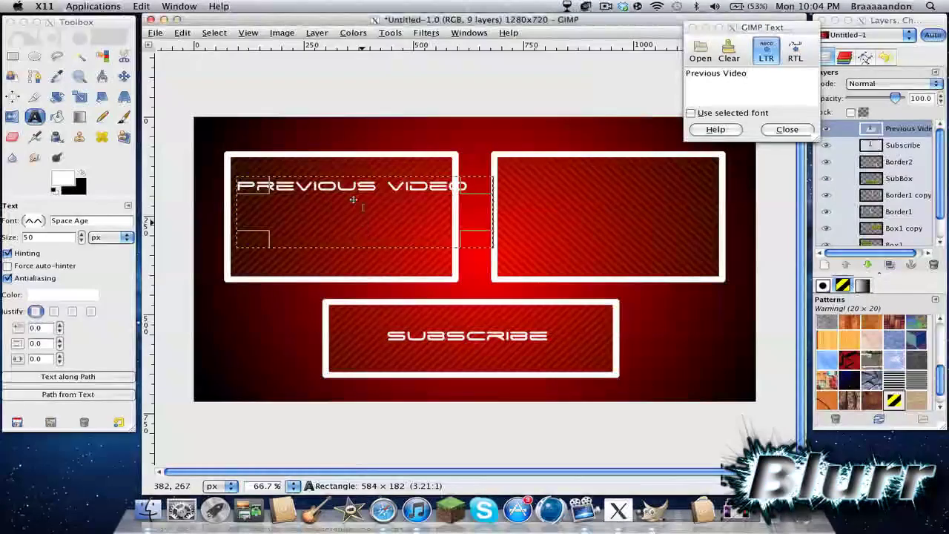
drag(353, 216, 343, 170)
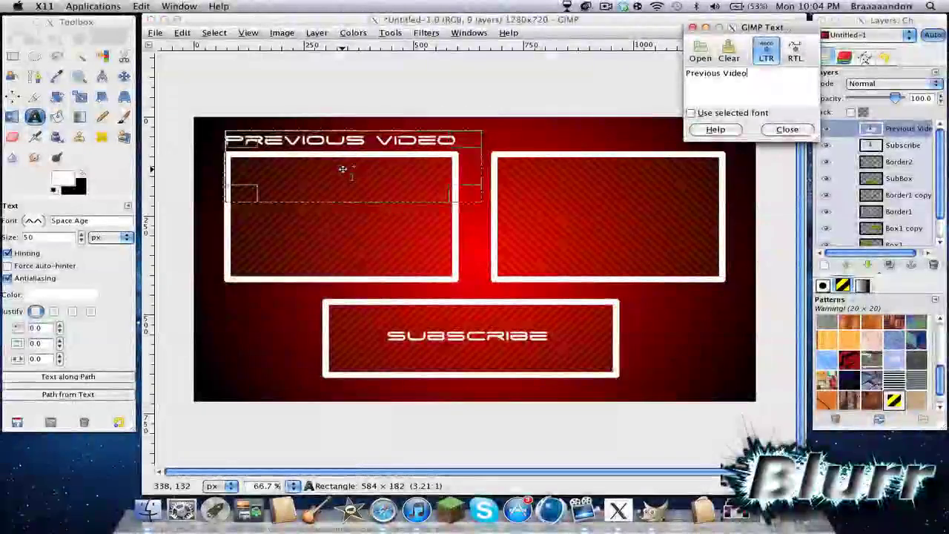
drag(475, 173, 350, 155)
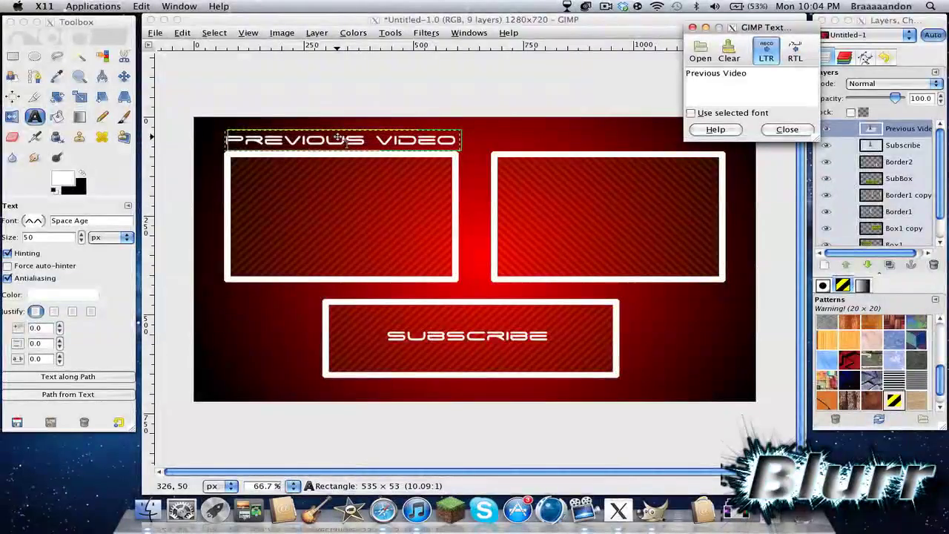
drag(337, 139, 337, 142)
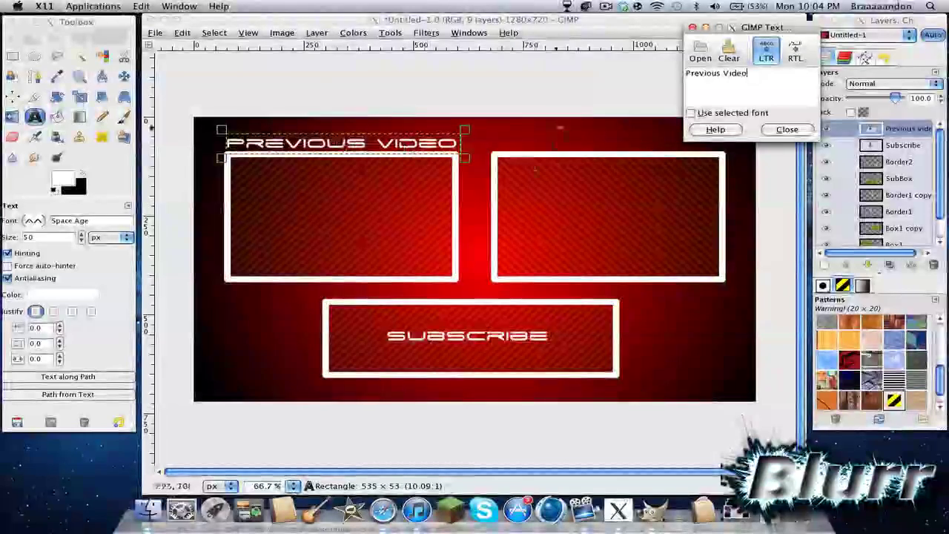
click(499, 134)
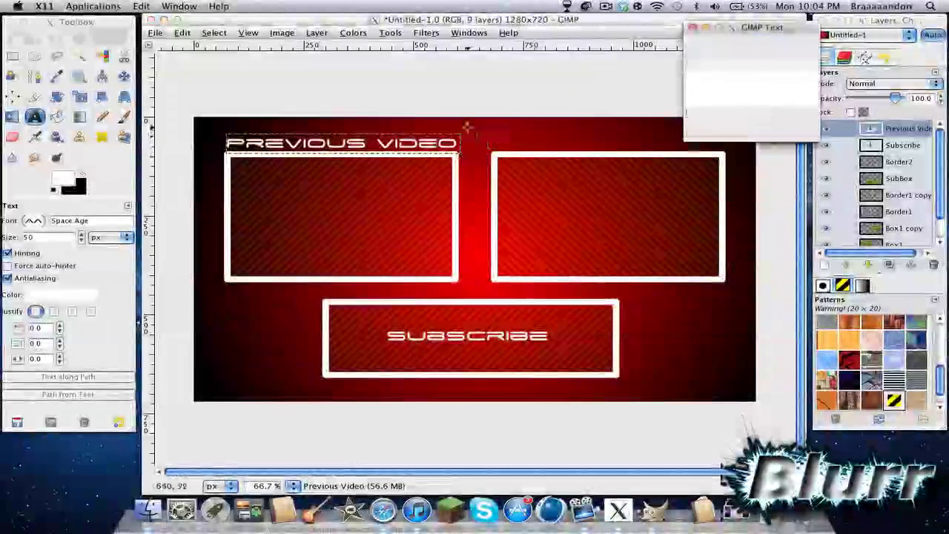
Step: Drag out an empty text box spanning the top of the upper-right box
drag(467, 128, 734, 178)
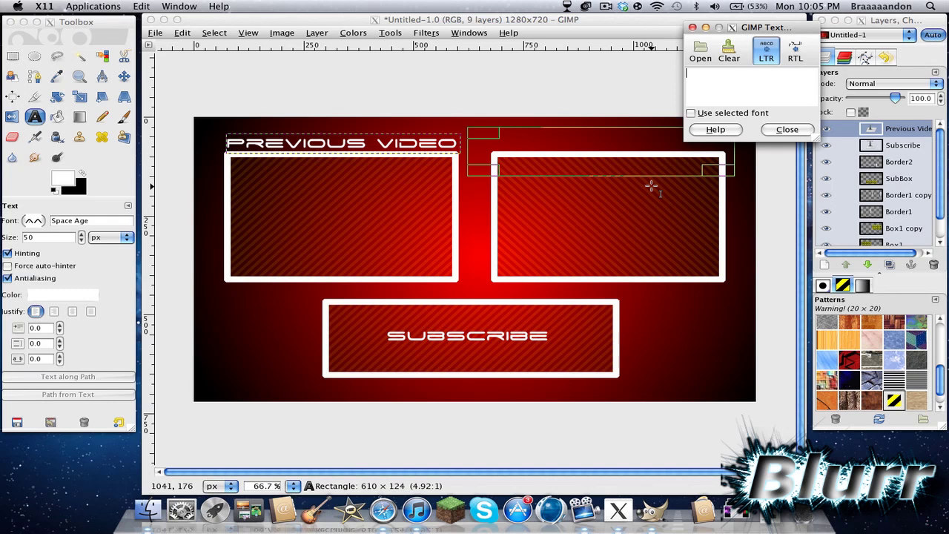
Step: Enter MYSTERY VIDEO and align it on one line above the right box, level with PREVIOUS VIDEO
click(384, 510)
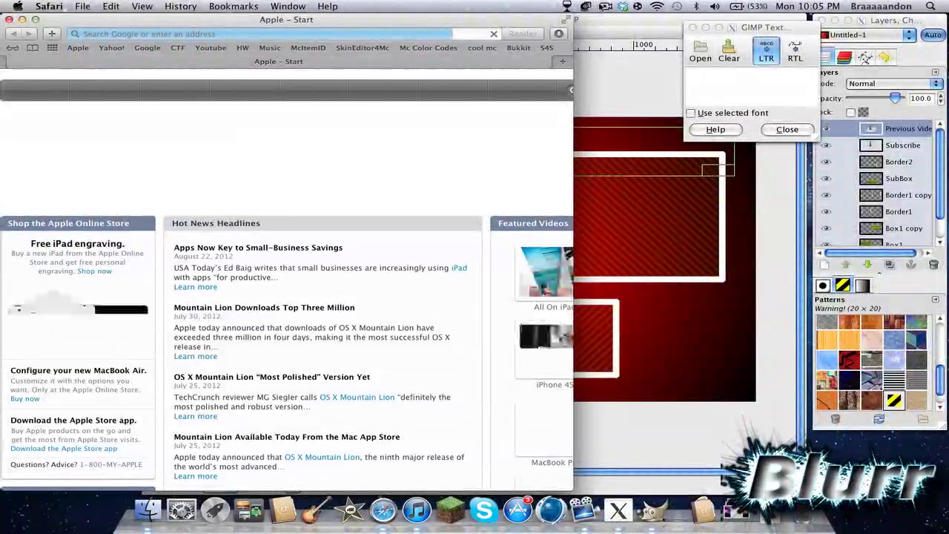
click(605, 6)
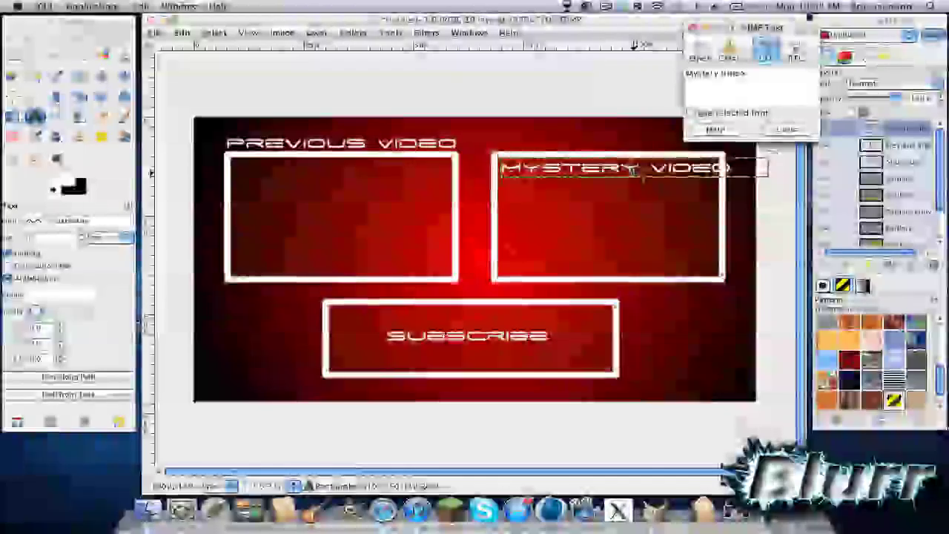
drag(645, 169, 634, 148)
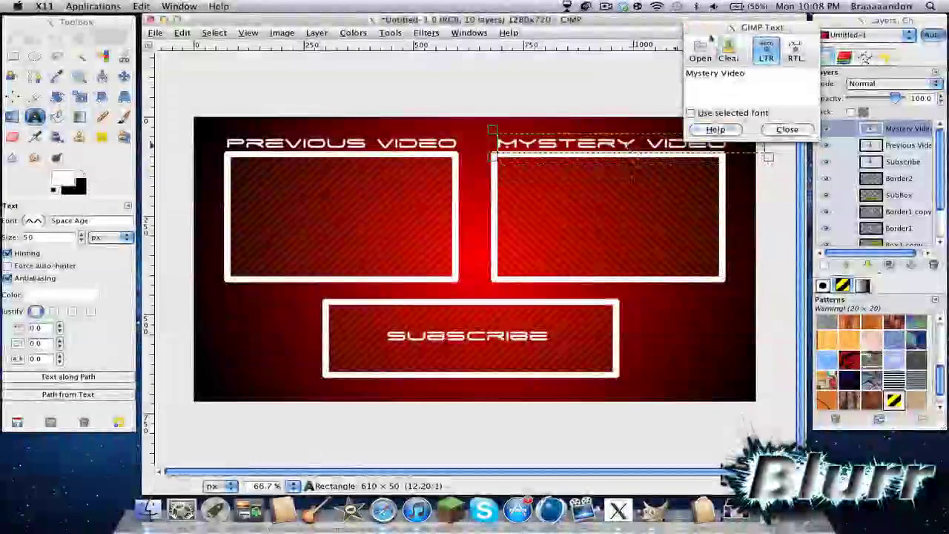
drag(737, 28, 826, 20)
drag(767, 143, 740, 142)
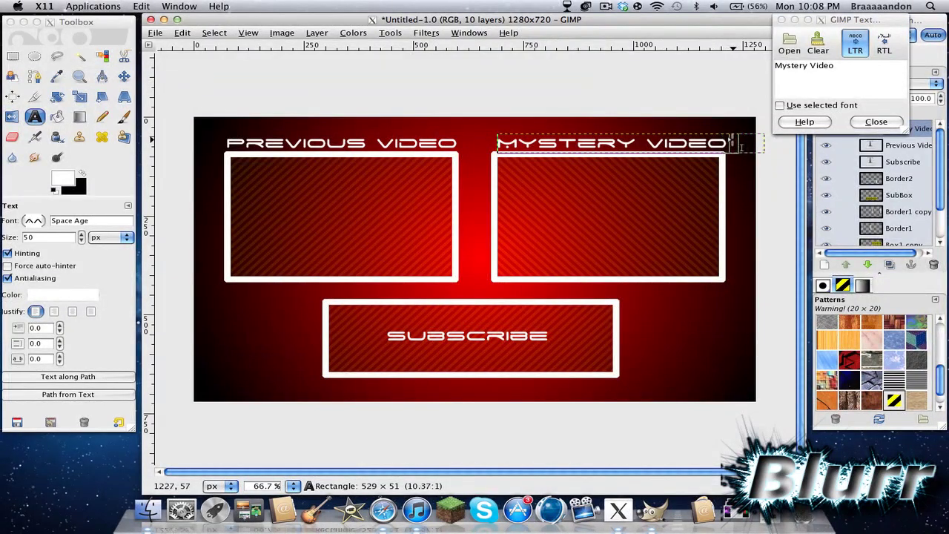
click(631, 143)
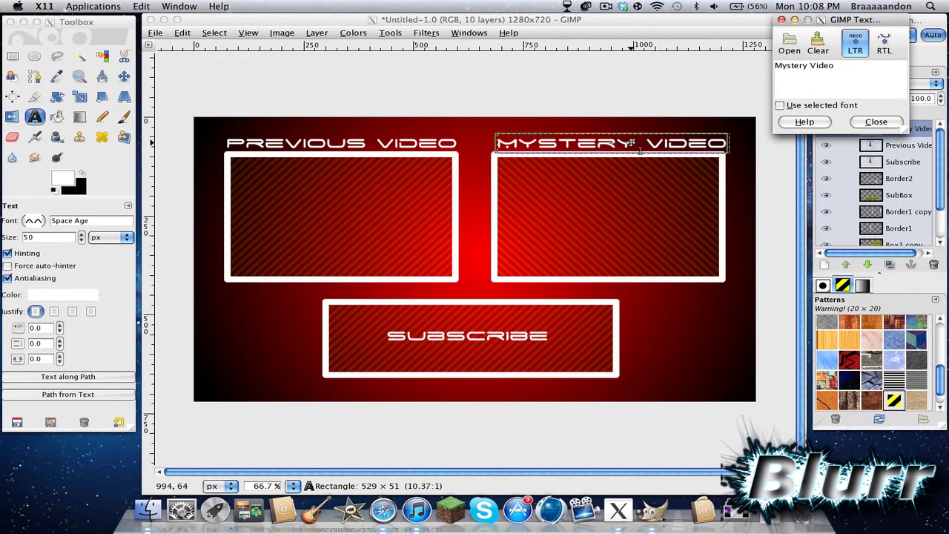
drag(632, 142, 628, 145)
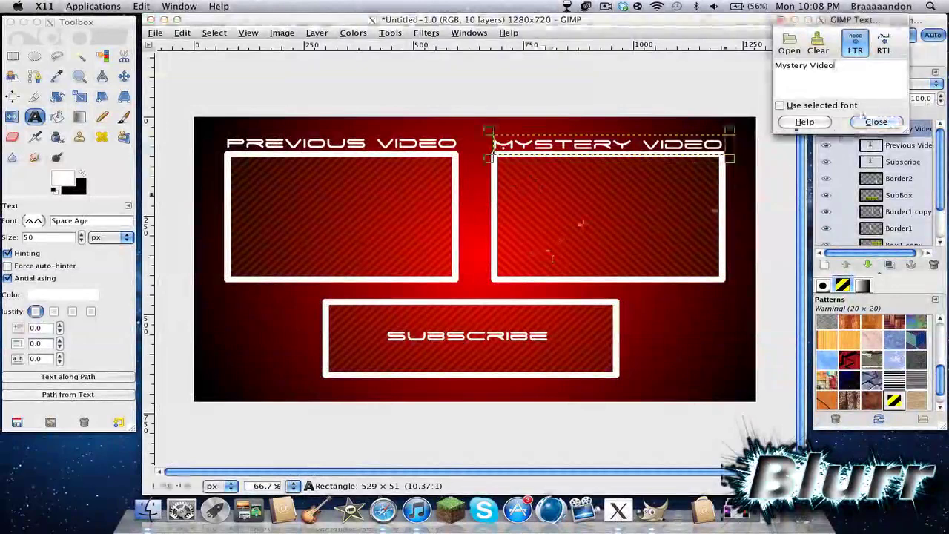
click(876, 122)
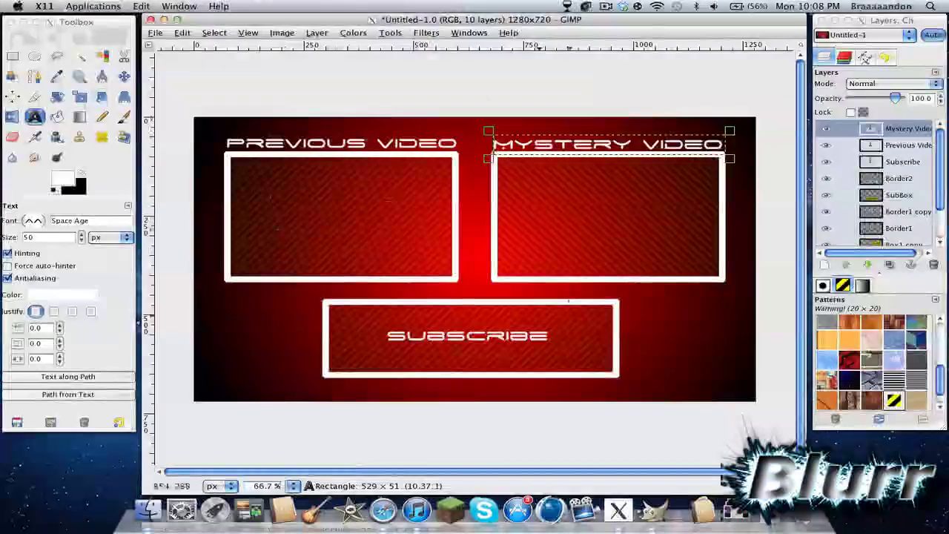
Step: Save the image to the Desktop as Outro.gif, replacing the existing file
click(155, 33)
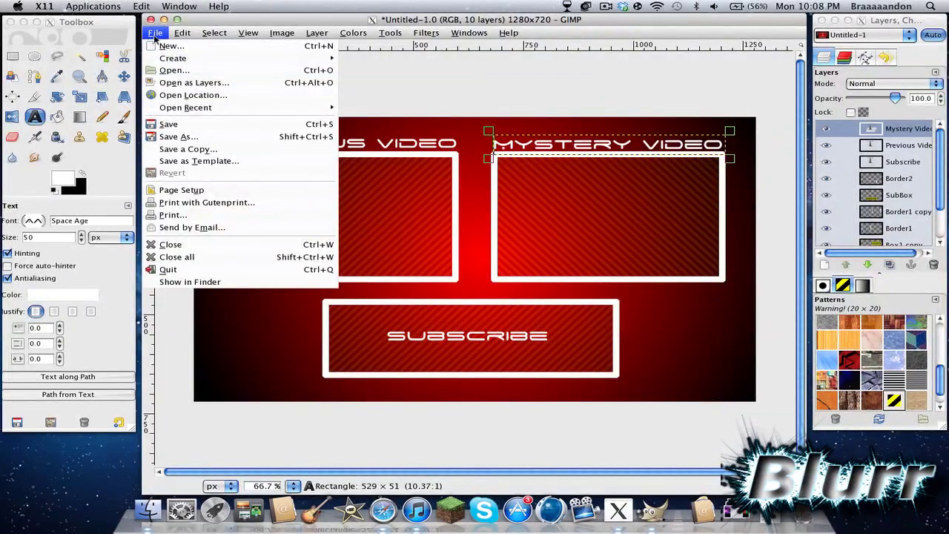
click(178, 136)
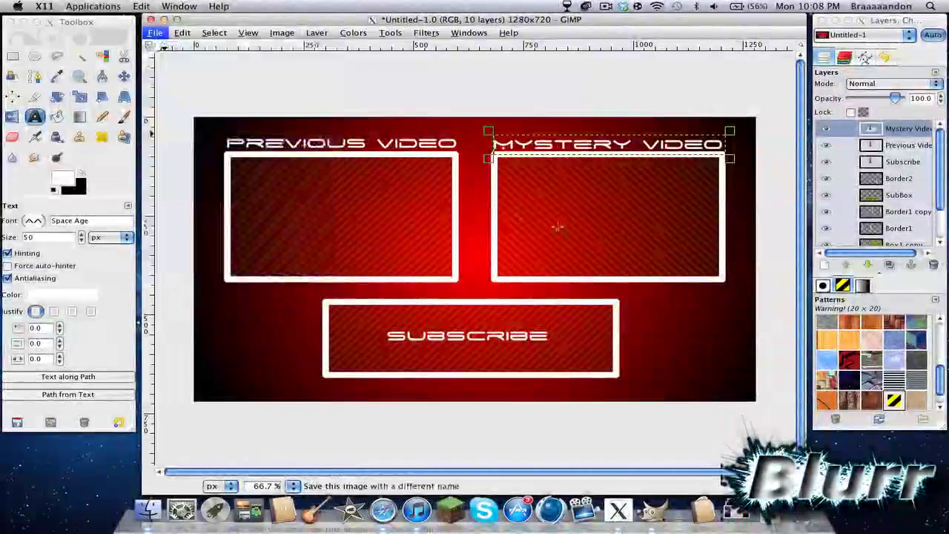
click(465, 252)
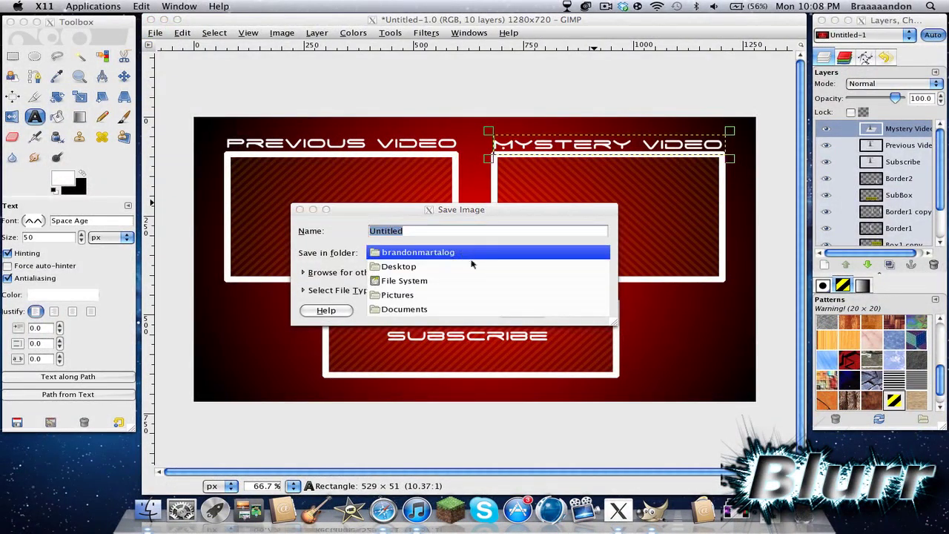
click(432, 269)
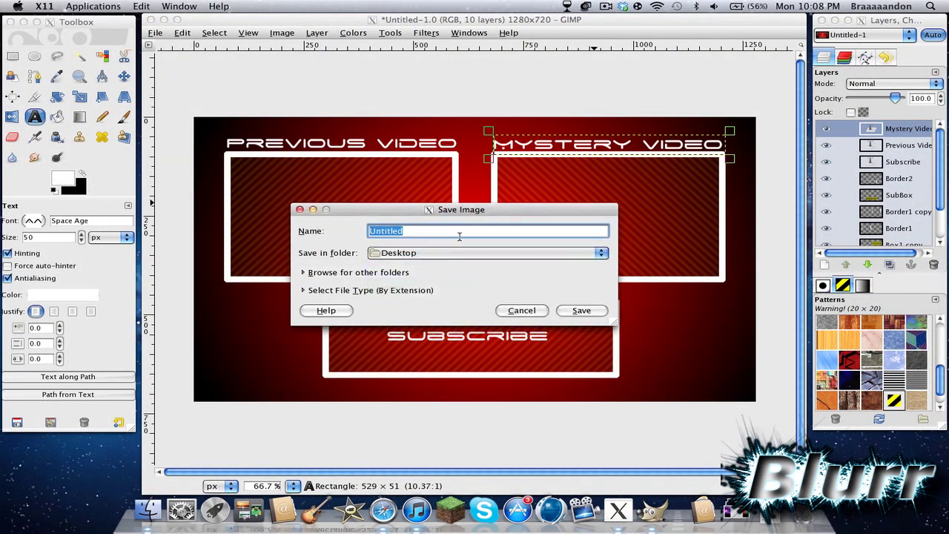
text(Outro)
click(418, 290)
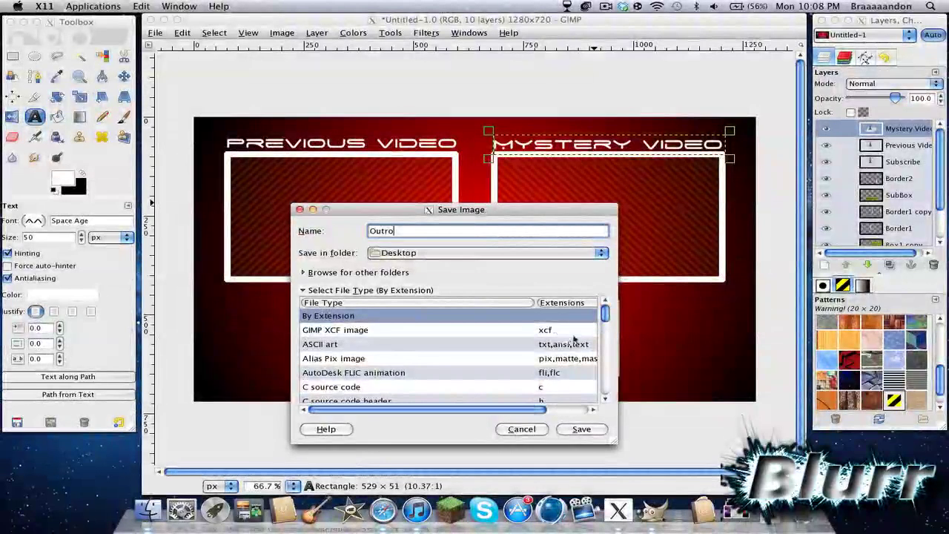
drag(602, 317, 602, 335)
click(566, 345)
click(573, 423)
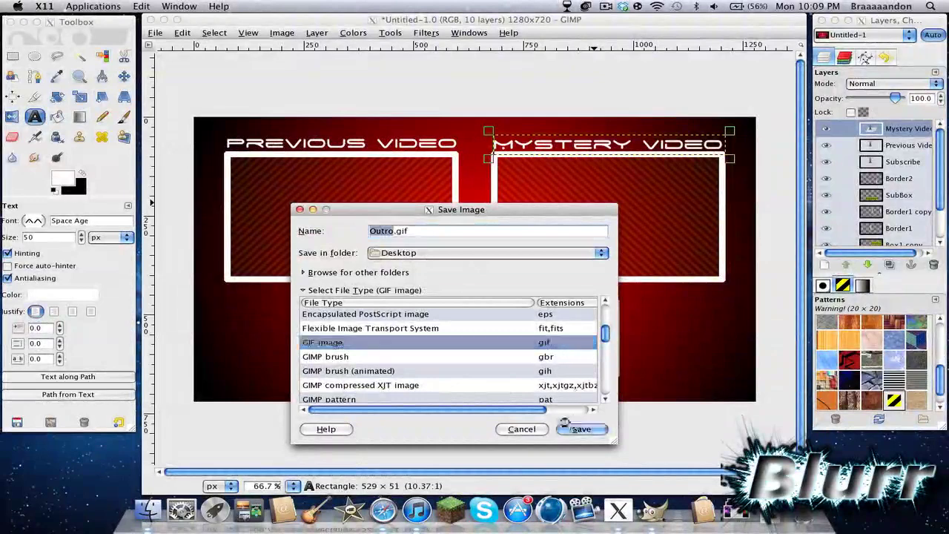
click(564, 375)
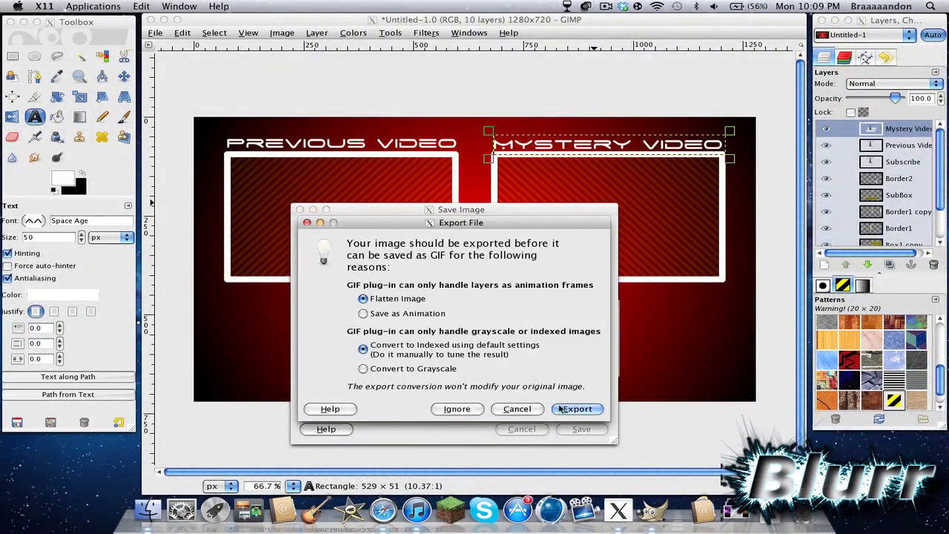
Step: Accept the GIF flattening and export options, then close the image window
click(584, 408)
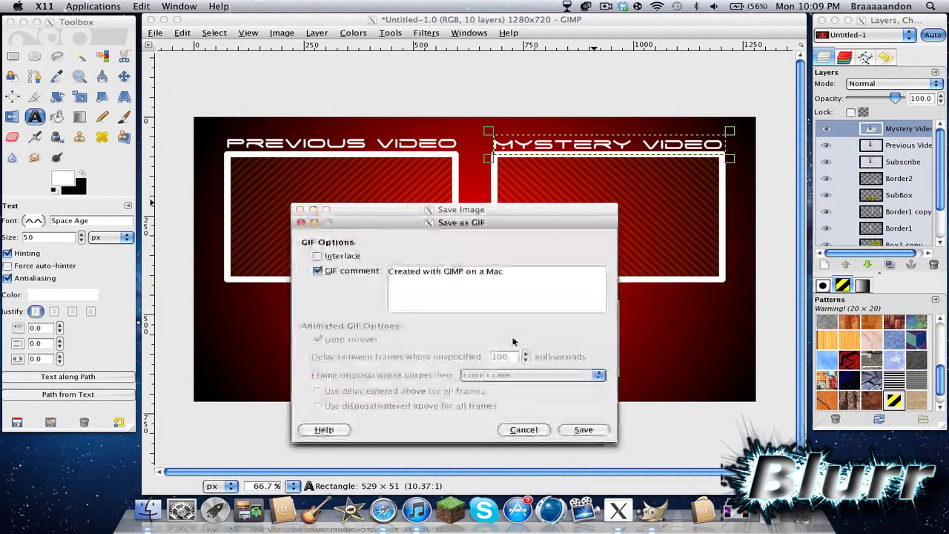
click(578, 431)
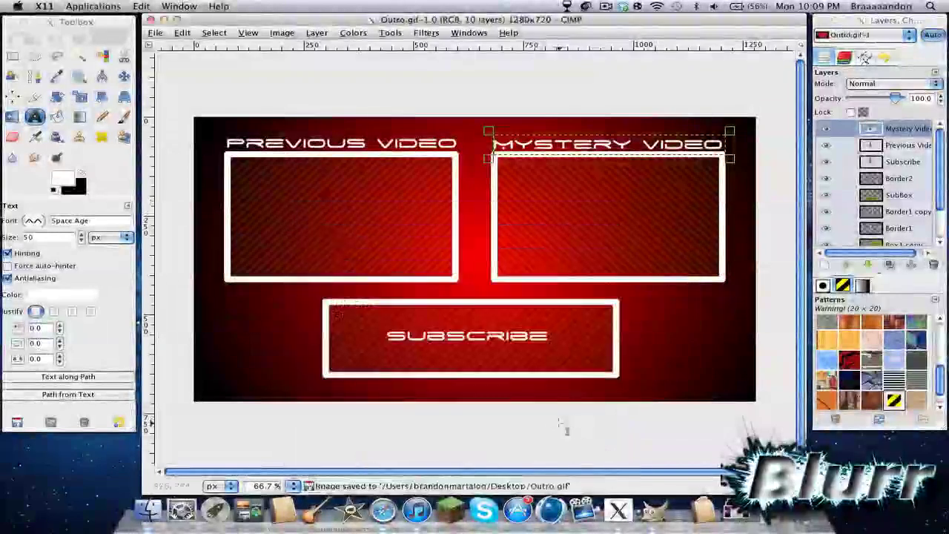
click(151, 20)
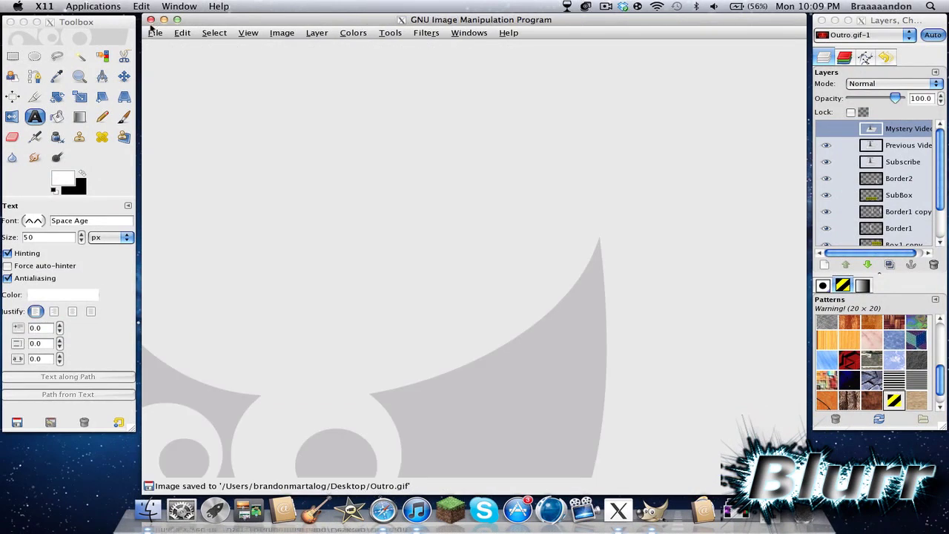
Step: Quit GIMP and deselect Outro.gif on the Finder desktop
click(151, 20)
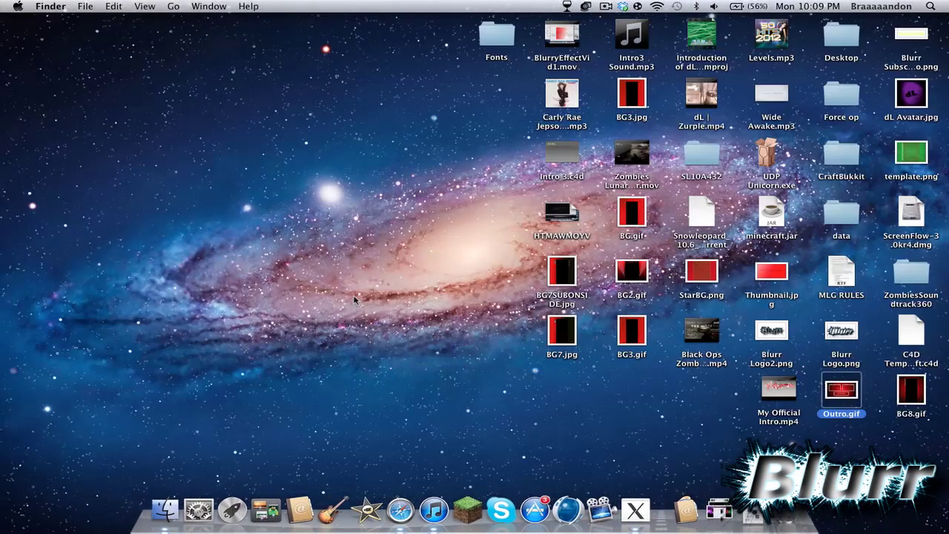
click(406, 276)
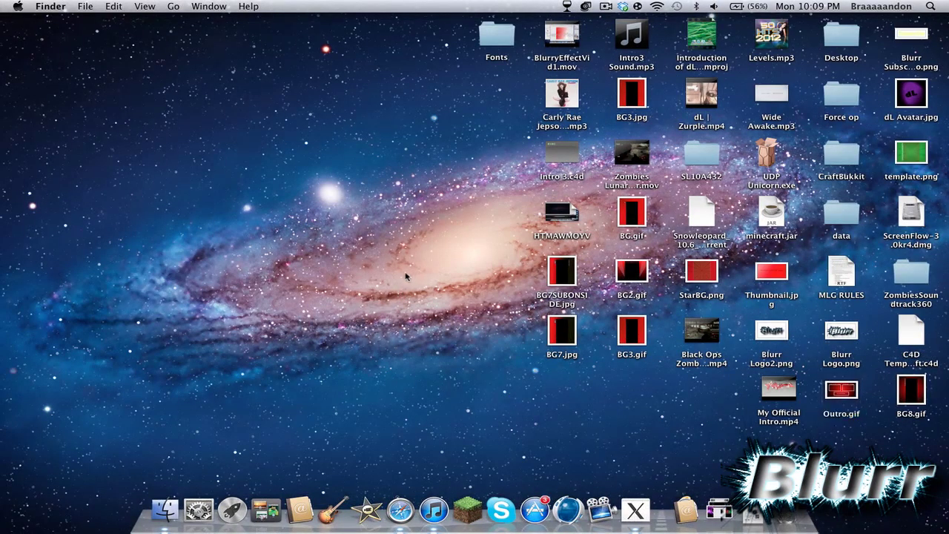